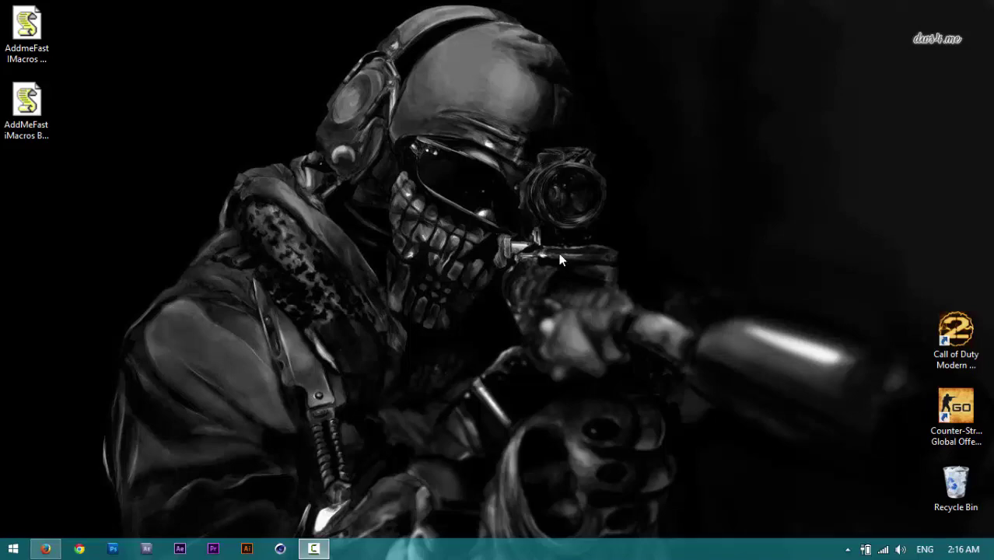
Step: On the AddMeFast tab, log in with the saved account e-mail and the account password
click(45, 549)
click(74, 10)
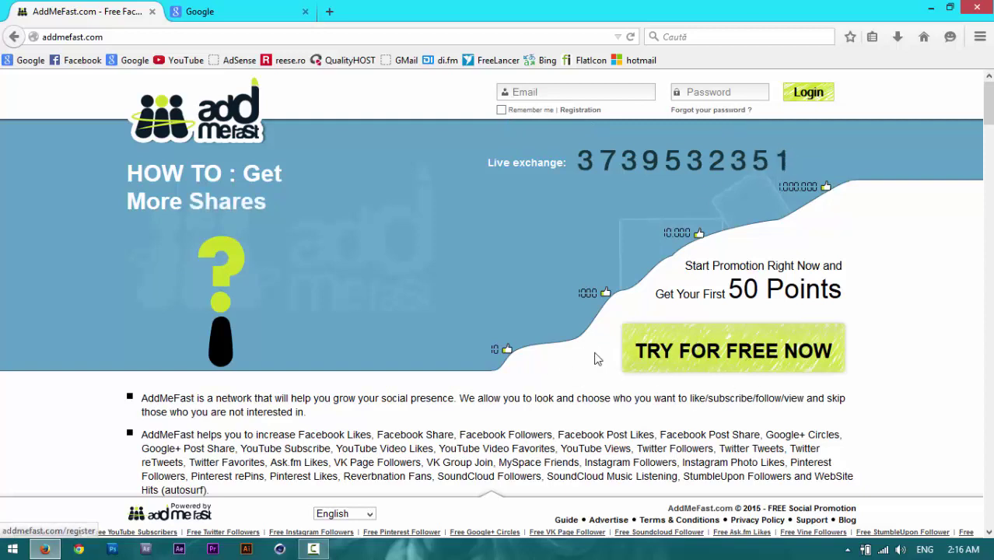
click(546, 96)
text(d)
click(560, 107)
click(700, 93)
text(*********)
key(Return)
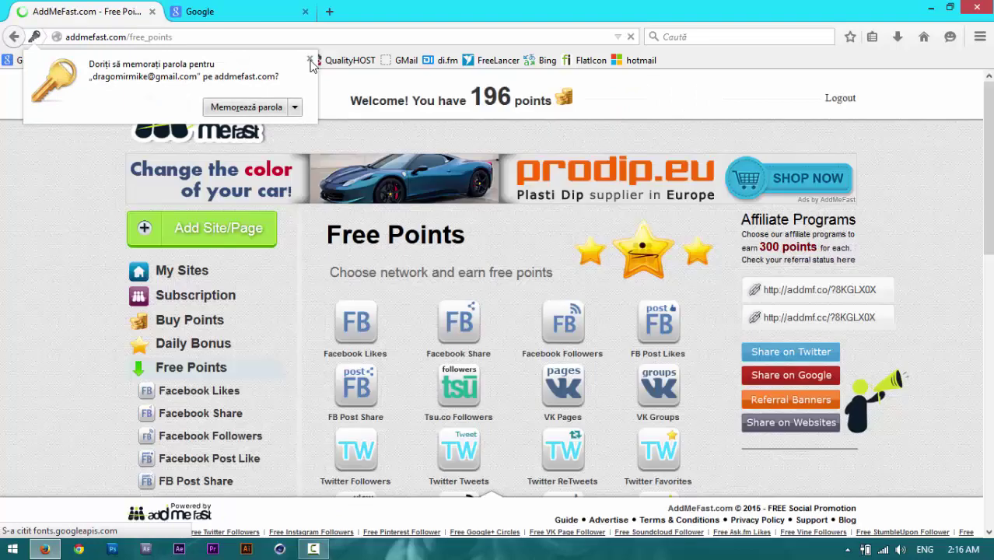
Step: Dismiss the save-password prompt and the Google Translate bar on the Free Points page
click(310, 60)
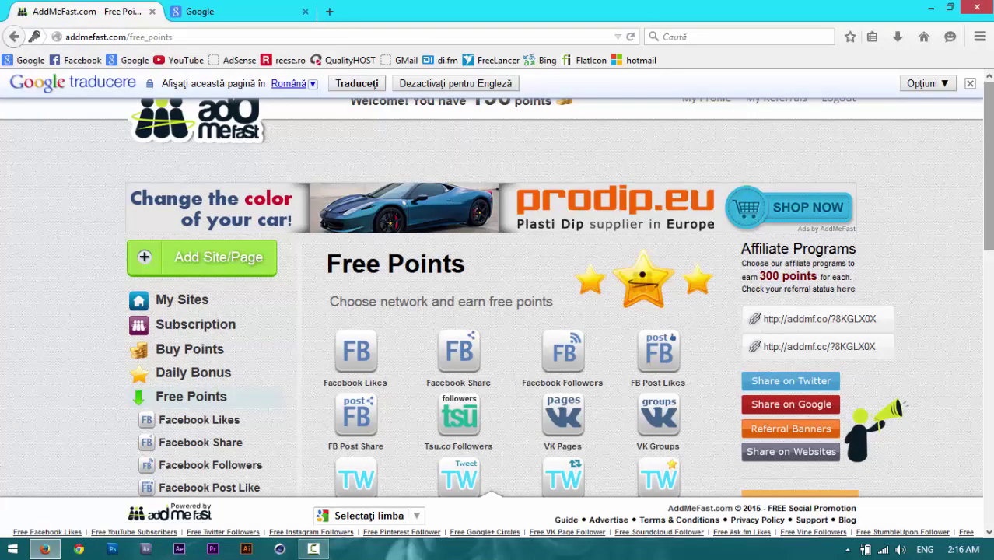
click(969, 83)
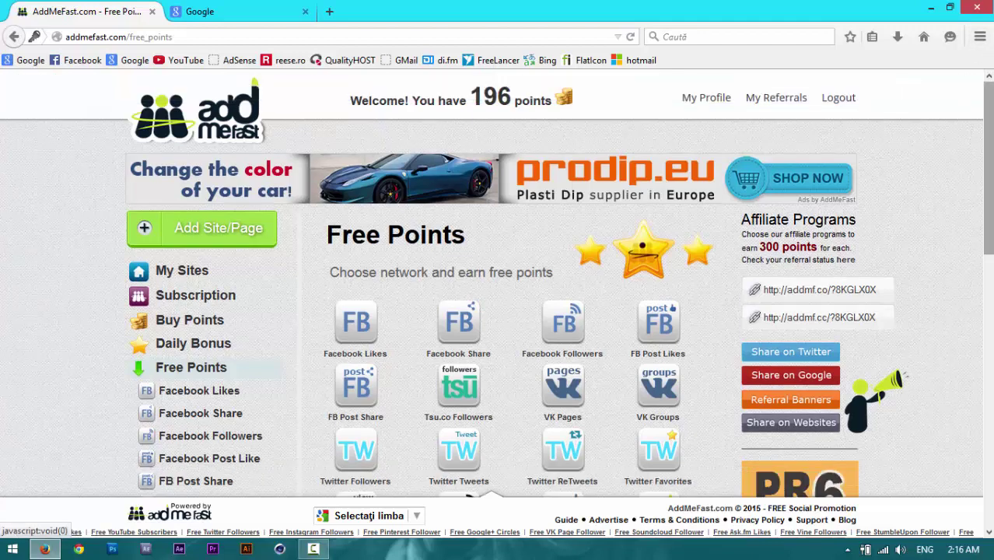
scroll(989, 140, down, 2)
scroll(311, 234, up, 2)
scroll(222, 192, down, 2)
scroll(230, 196, up, 2)
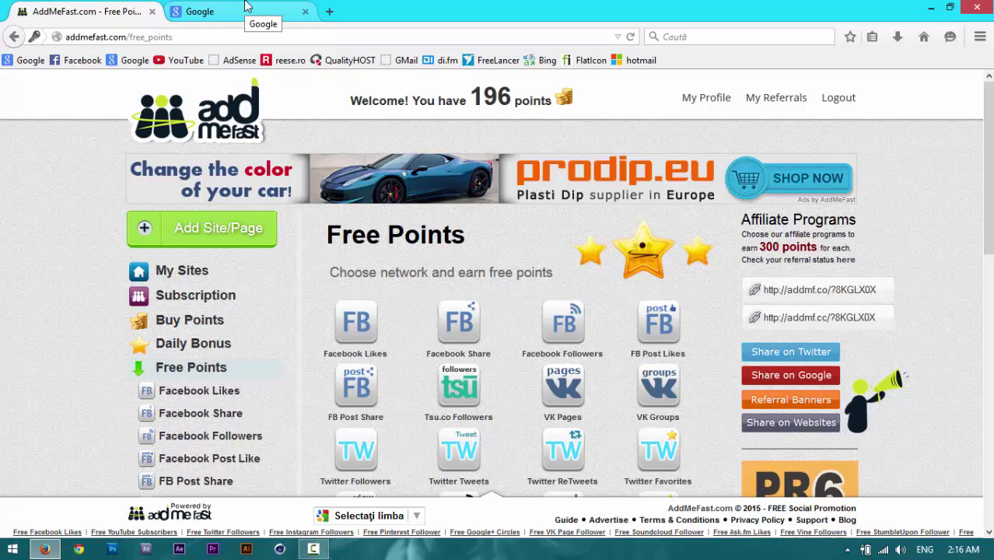
Step: Minimise and restore the browser, ending back on the AddMeFast Free Points page
click(931, 7)
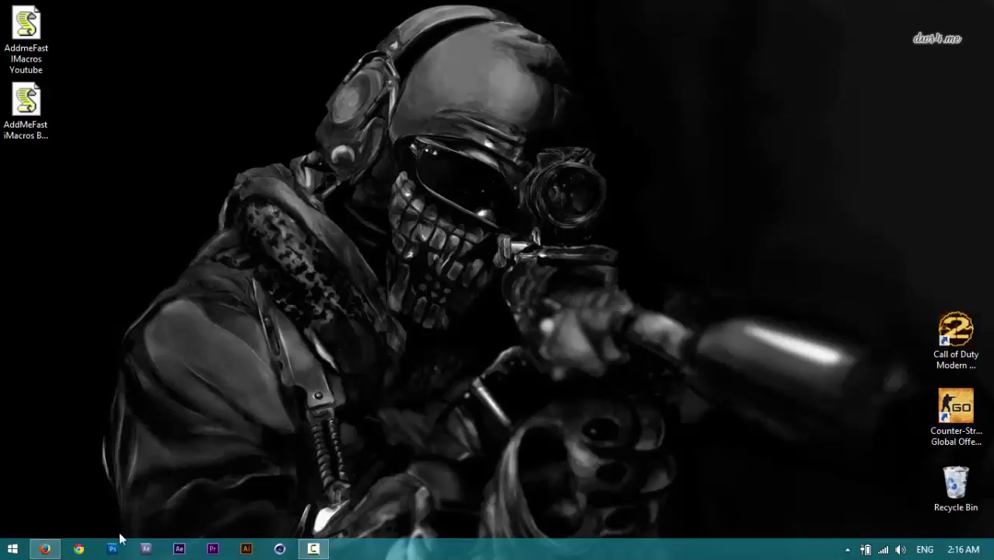
click(46, 551)
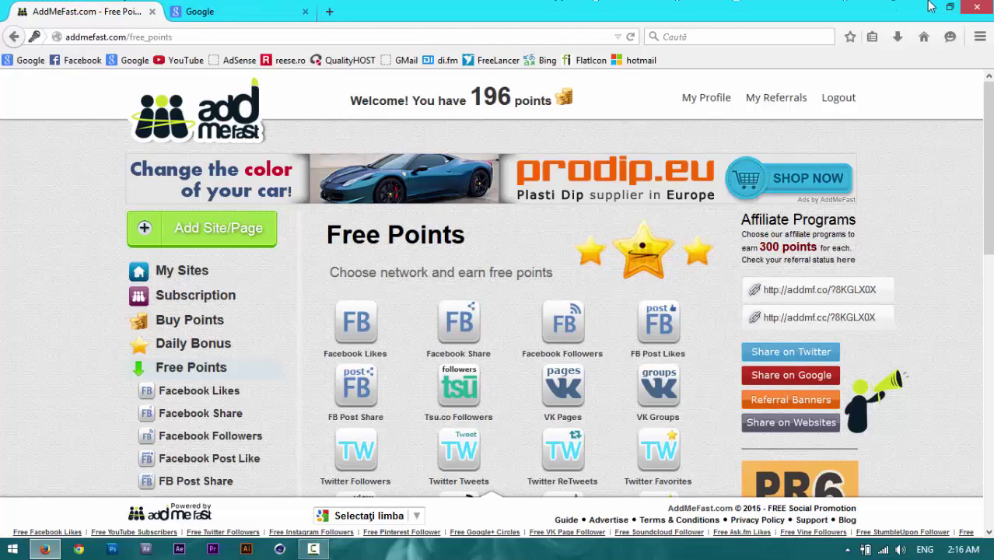
click(930, 7)
right_click(232, 190)
click(45, 549)
click(45, 549)
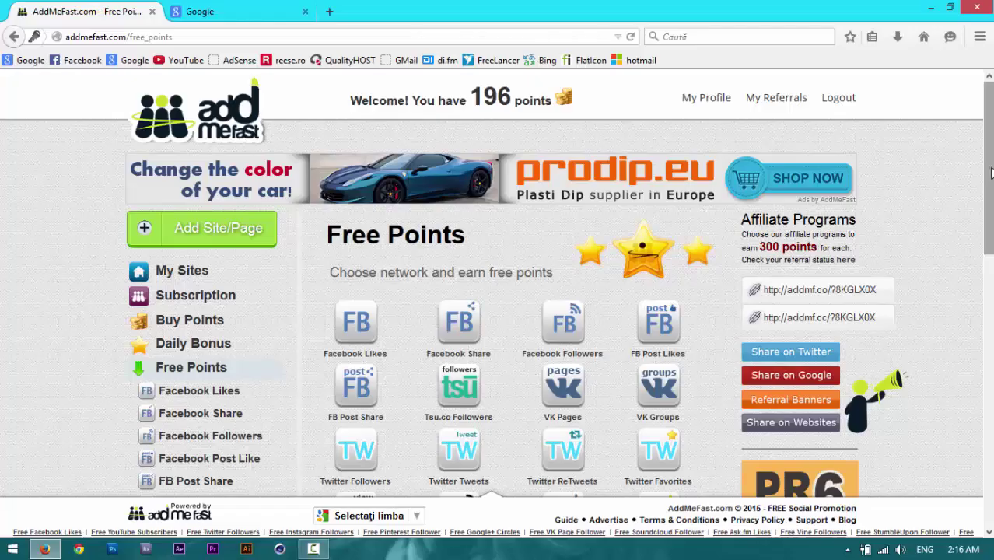
click(989, 403)
scroll(989, 403, up, 5)
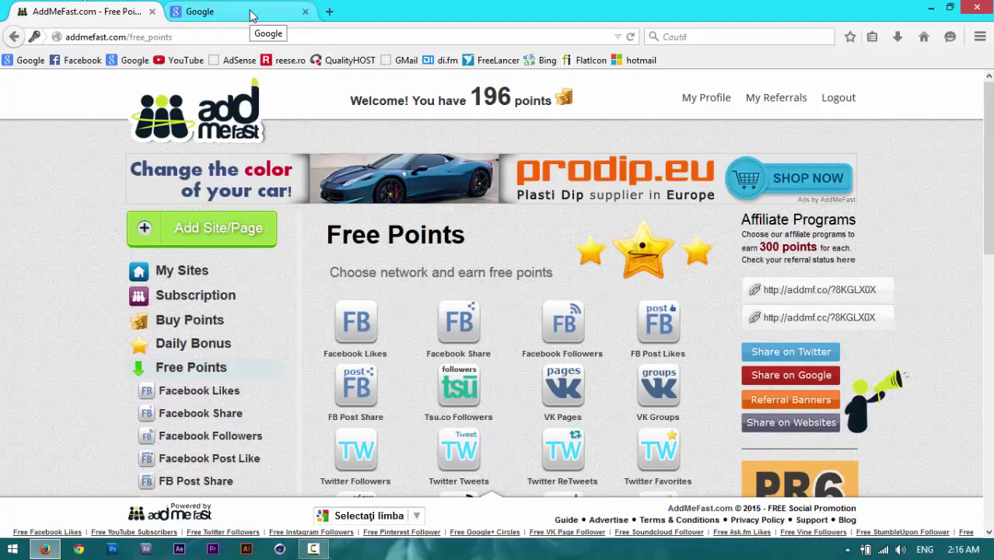
Step: Search Google for 'imacros firefox' and open the Mozilla Add-ons iMacros for Firefox result
click(250, 16)
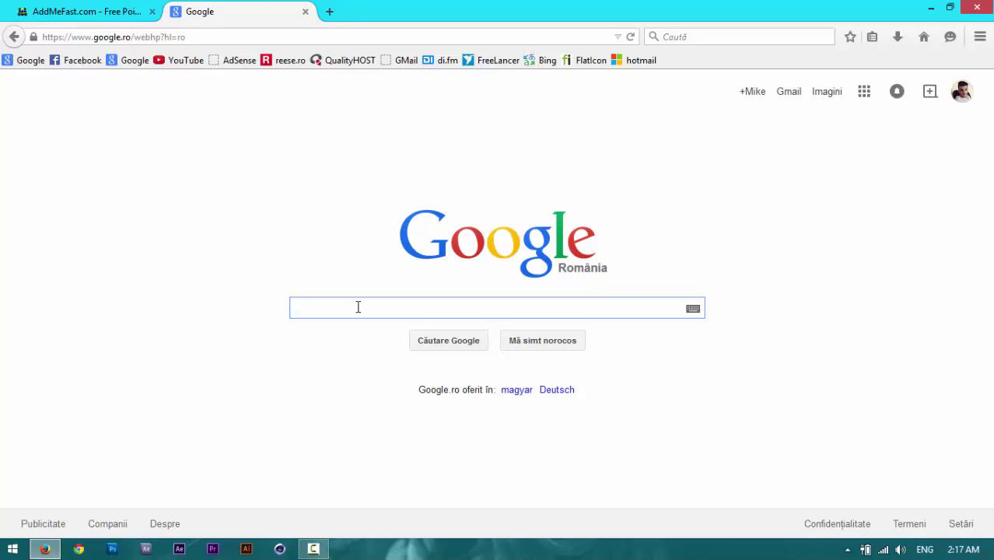
text(imacros firefox)
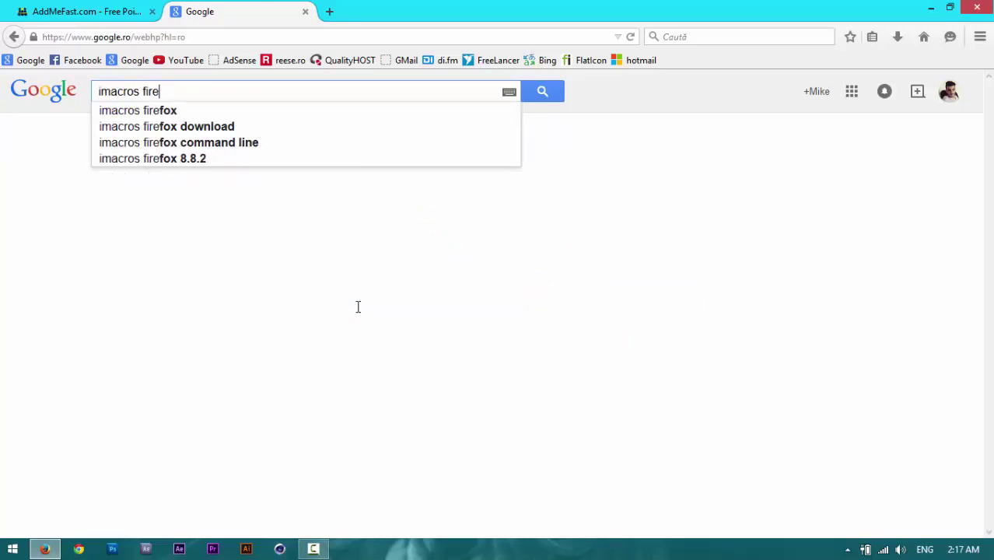
key(Return)
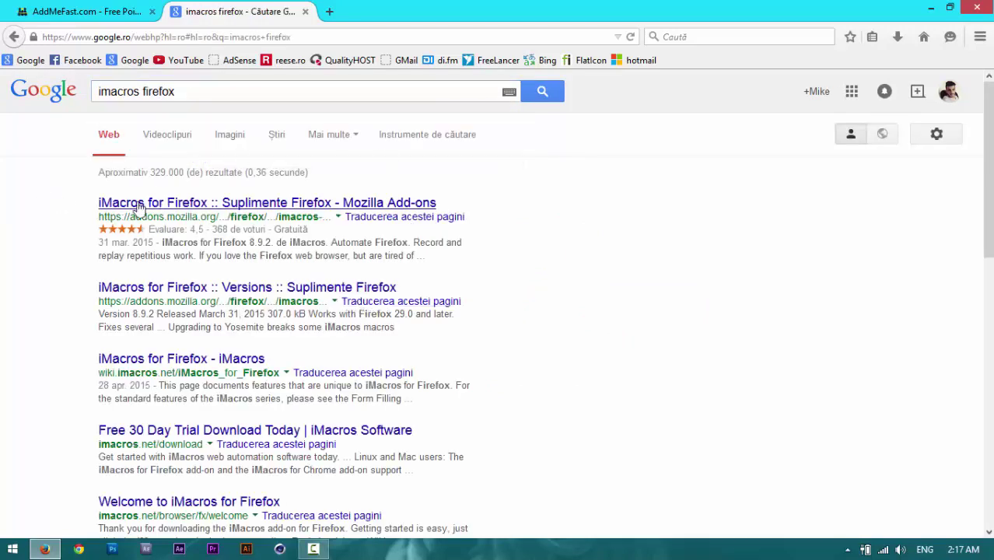
drag(119, 222, 240, 232)
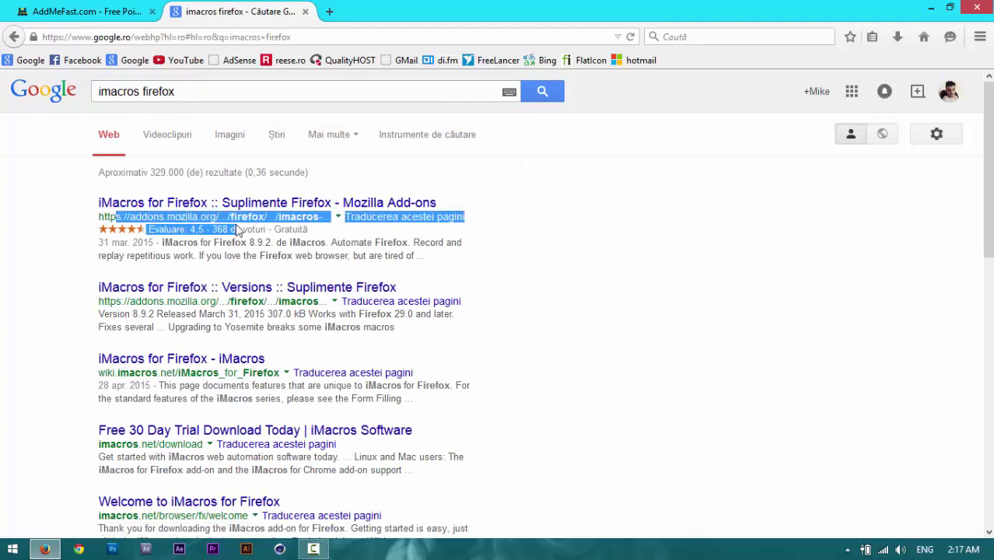
click(562, 229)
click(146, 204)
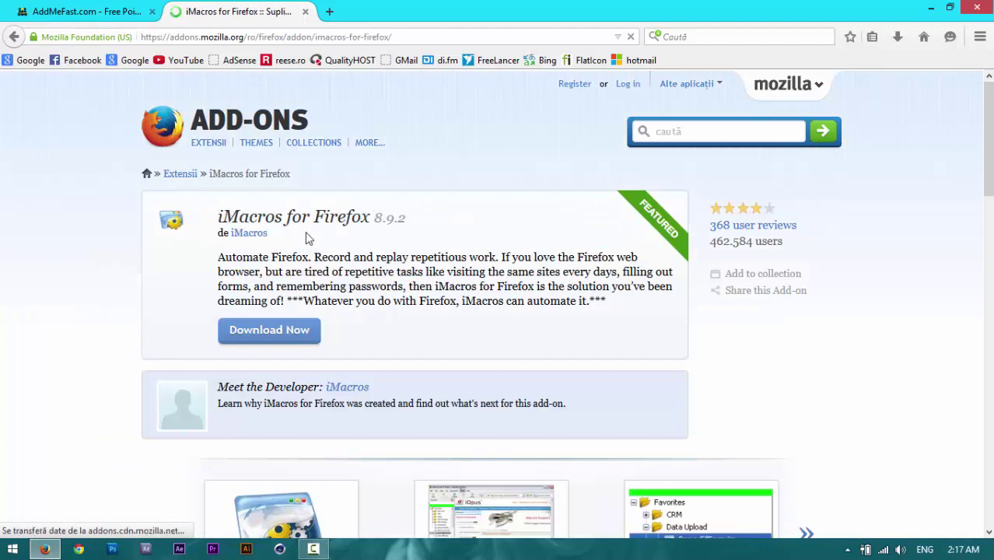
Step: Add iMacros to Firefox, confirm with Instalați acum, and restart with Reporniți acum
scroll(459, 283, down, 2)
click(311, 235)
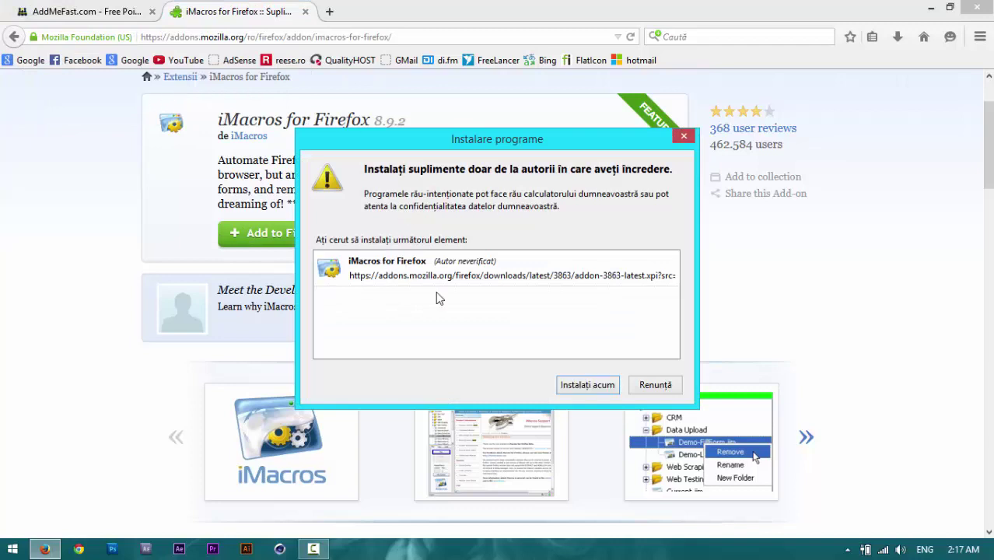
click(592, 383)
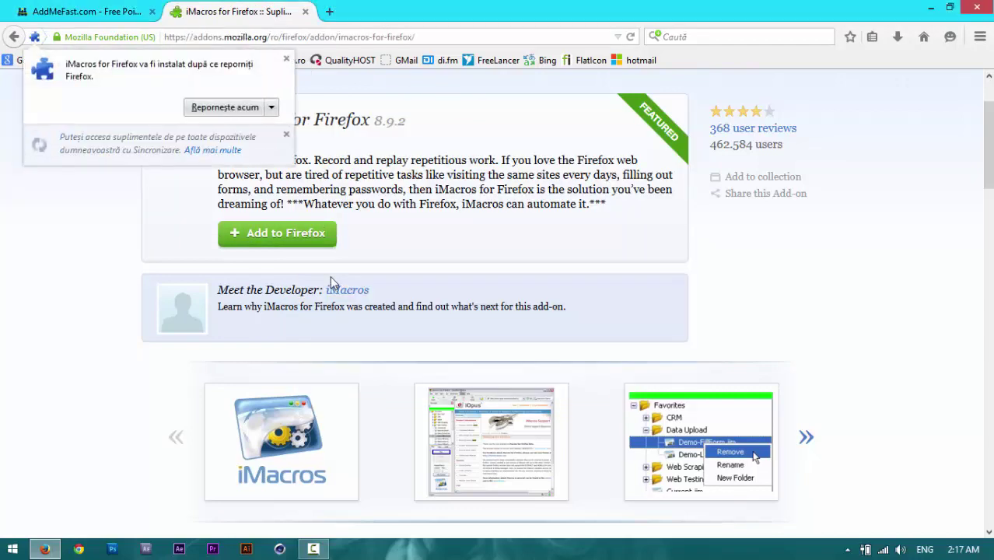
click(216, 106)
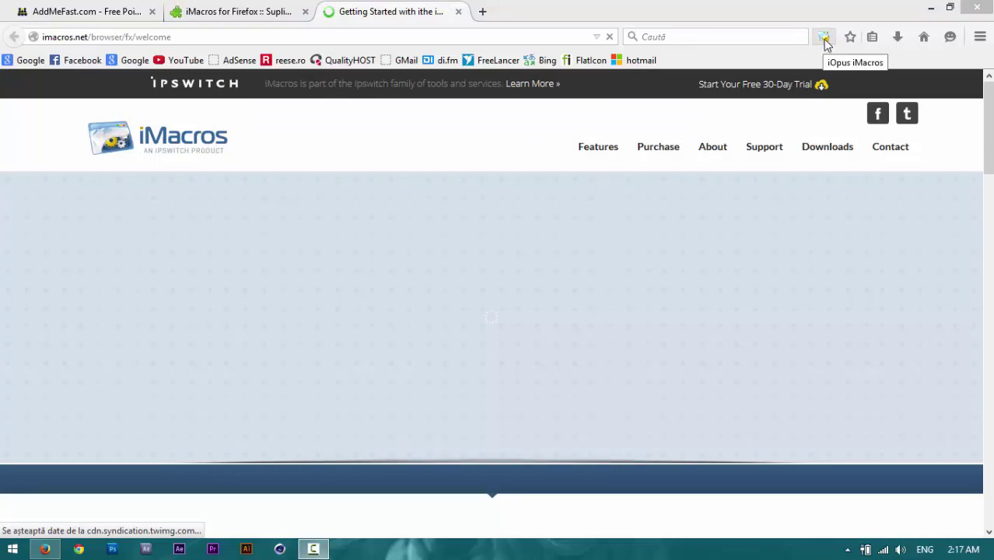
Step: Close the iMacros welcome and add-on tabs, keeping only AddMeFast, then minimise Firefox
click(458, 12)
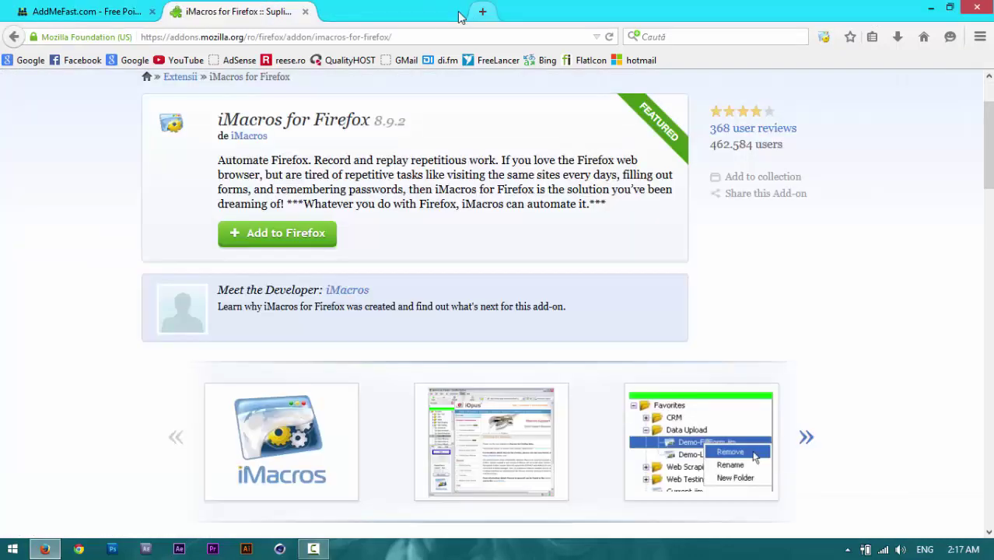
click(306, 12)
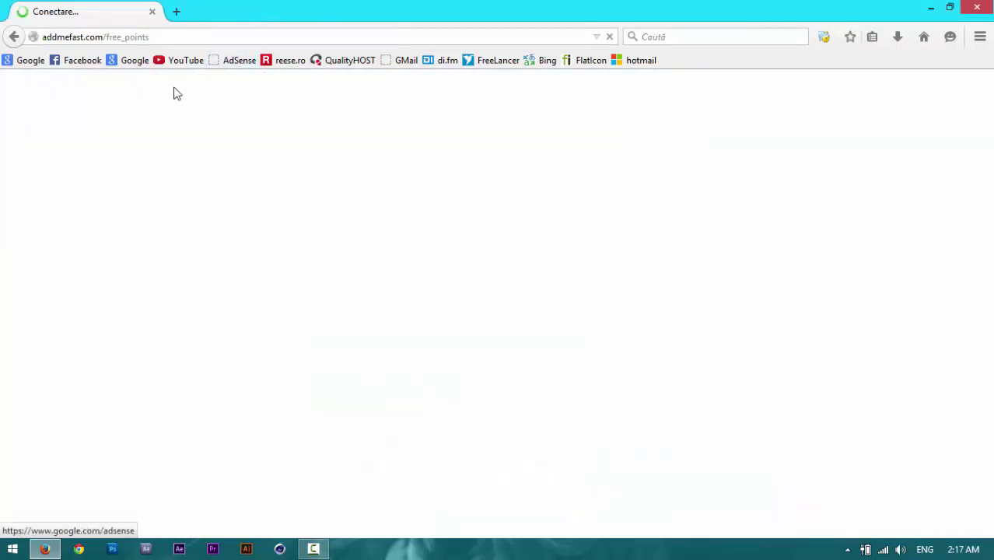
scroll(929, 132, down, 3)
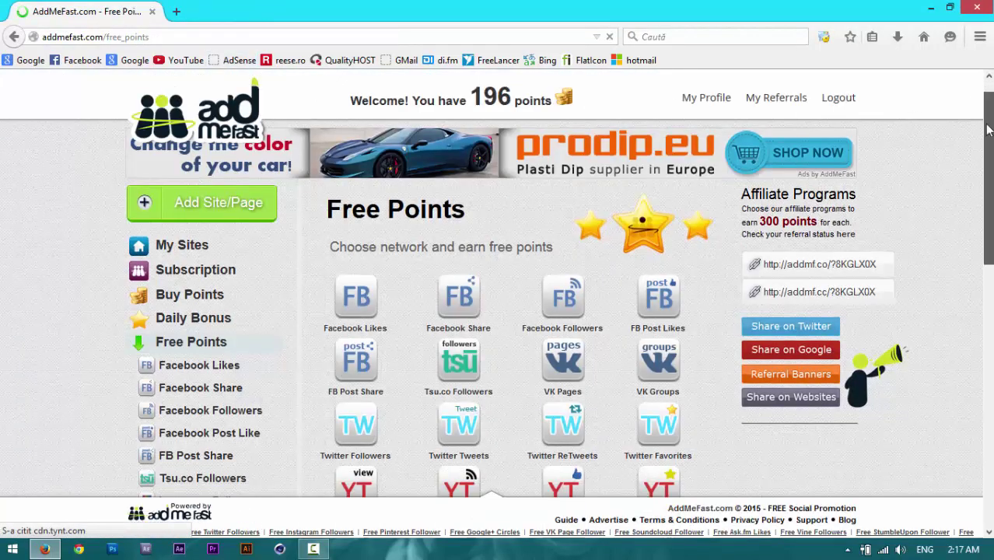
scroll(515, 171, up, 2)
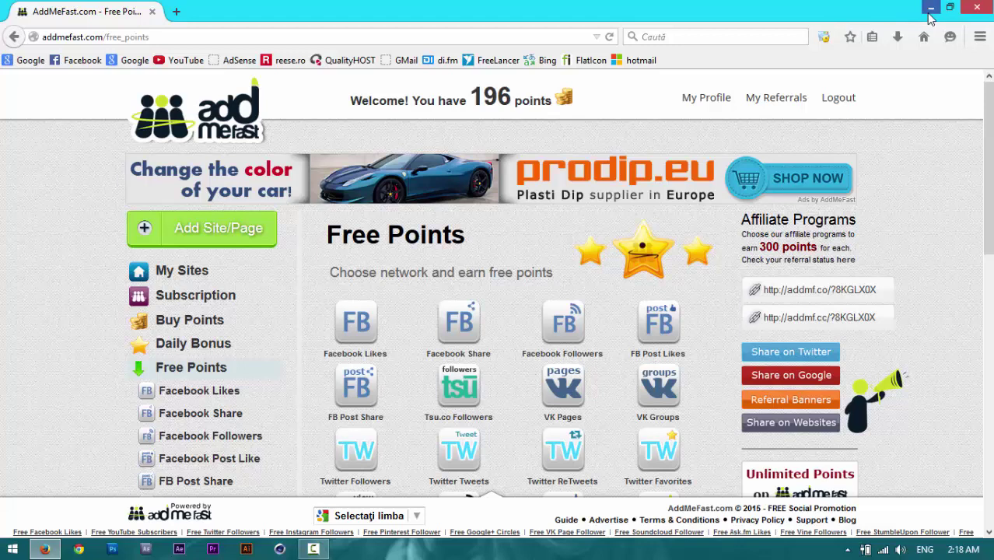
click(931, 11)
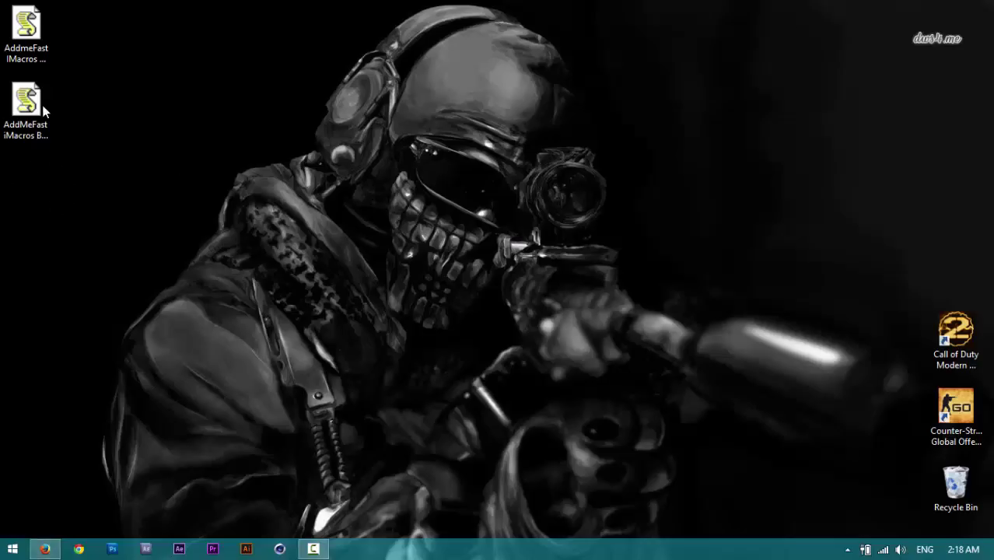
Step: Copy the two AddMeFast iMacros files from the desktop
drag(74, 204, 47, 48)
click(117, 26)
drag(74, 7, 25, 126)
right_click(26, 121)
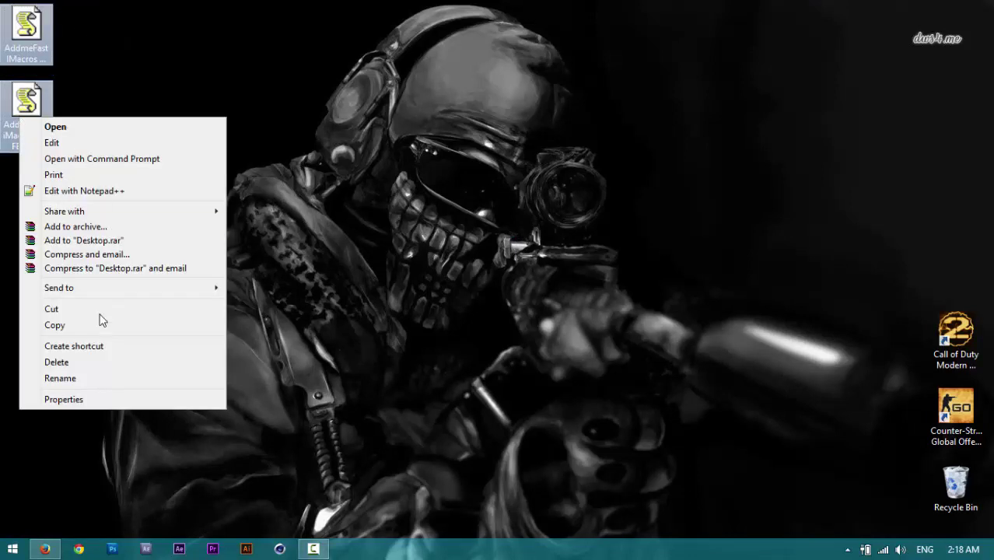
click(99, 322)
Step: Paste both AddMeFast macro files into the Documents\iMacros folder
click(12, 549)
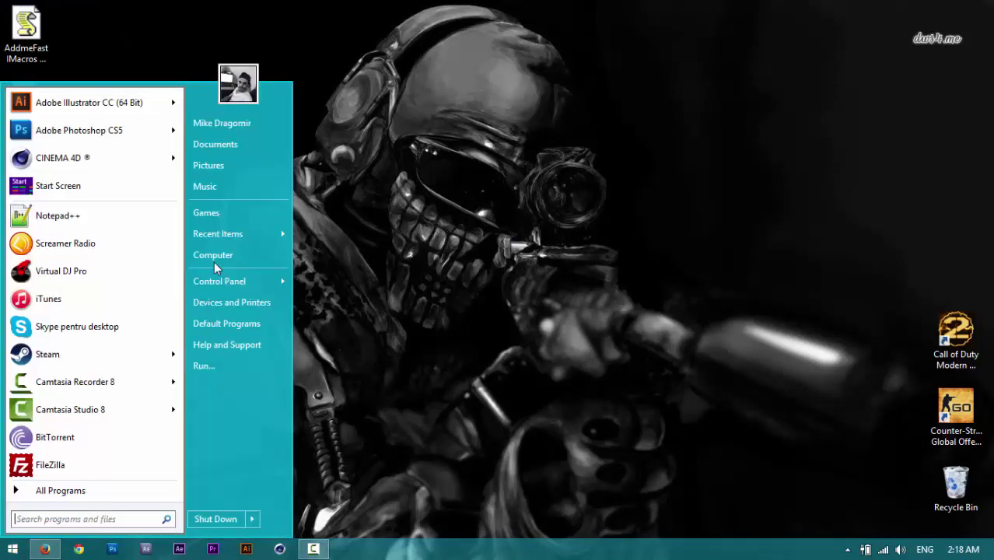
click(215, 150)
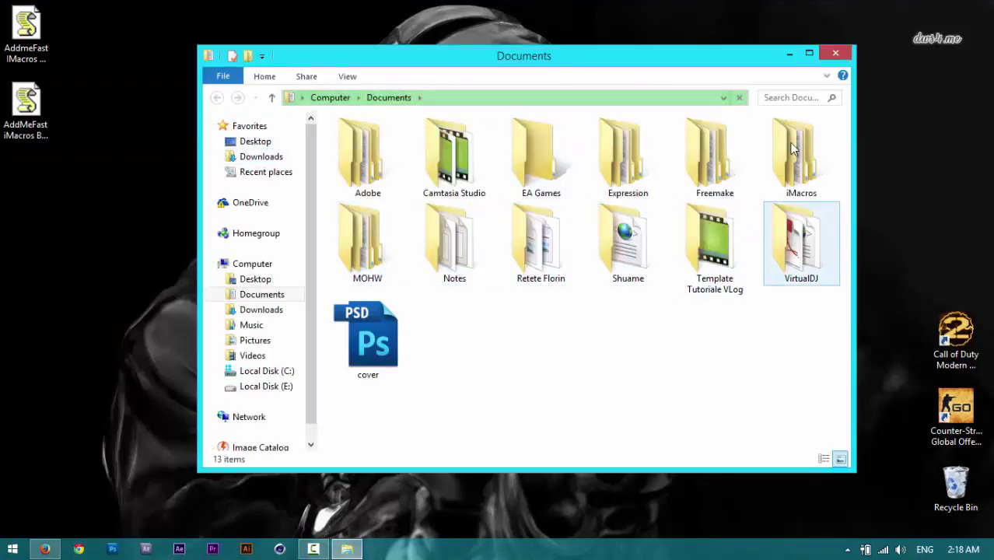
double_click(809, 177)
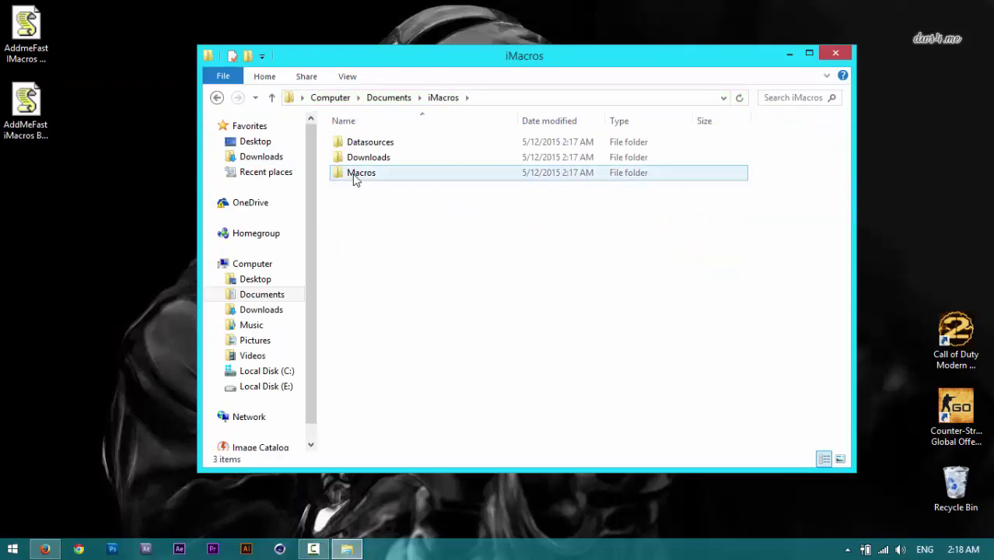
right_click(371, 209)
click(412, 327)
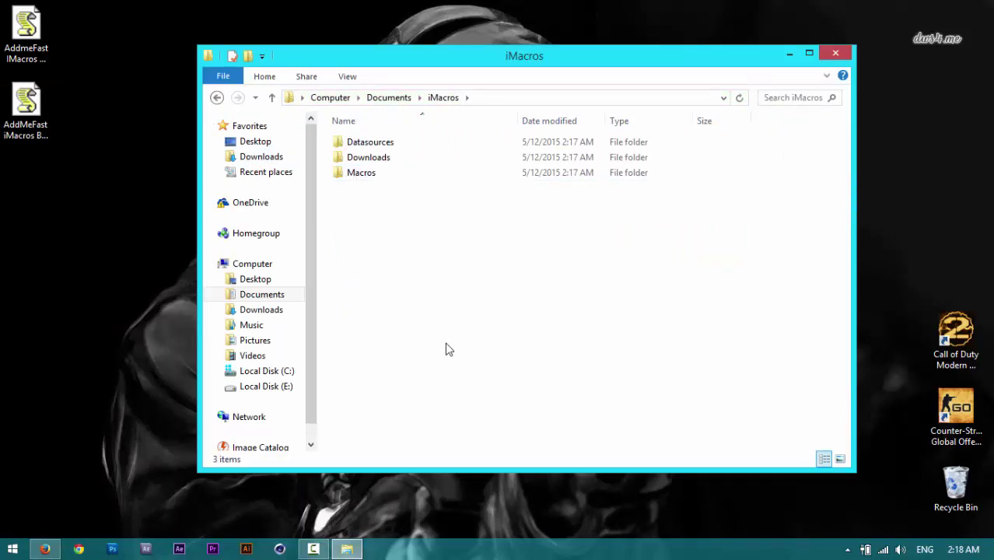
Step: Look inside Macros and Demo-Firefox, go back up to iMacros, then restore Firefox on AddMeFast
double_click(359, 173)
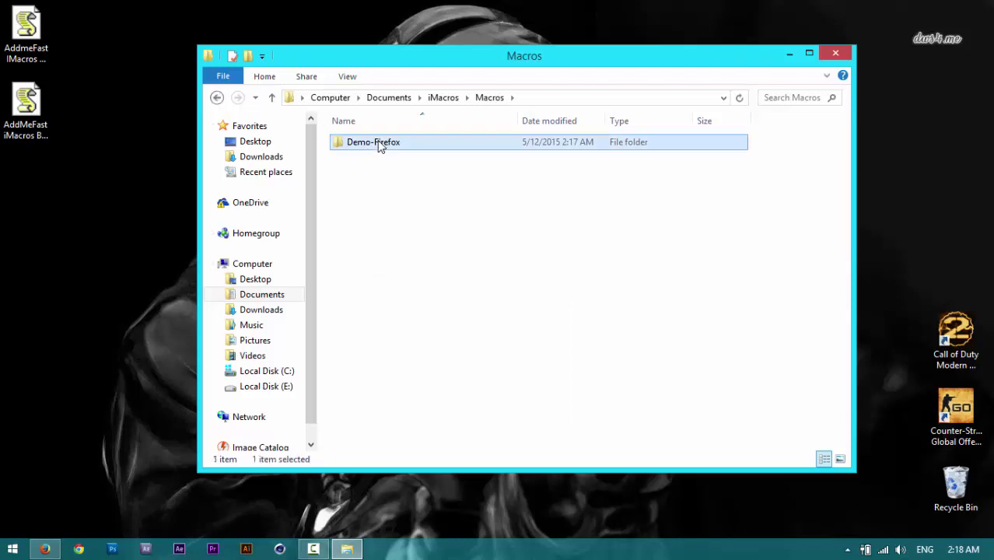
double_click(379, 145)
click(218, 98)
click(218, 98)
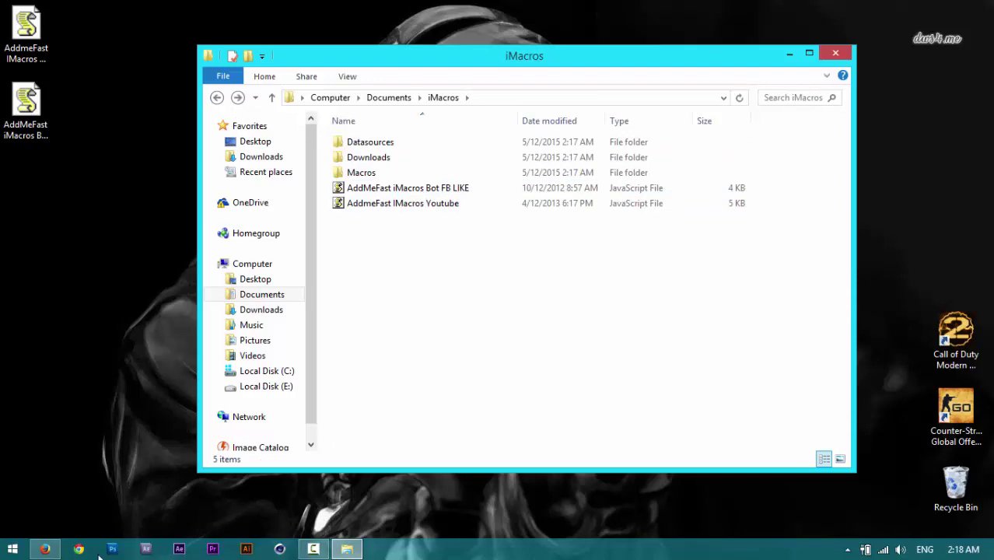
click(45, 549)
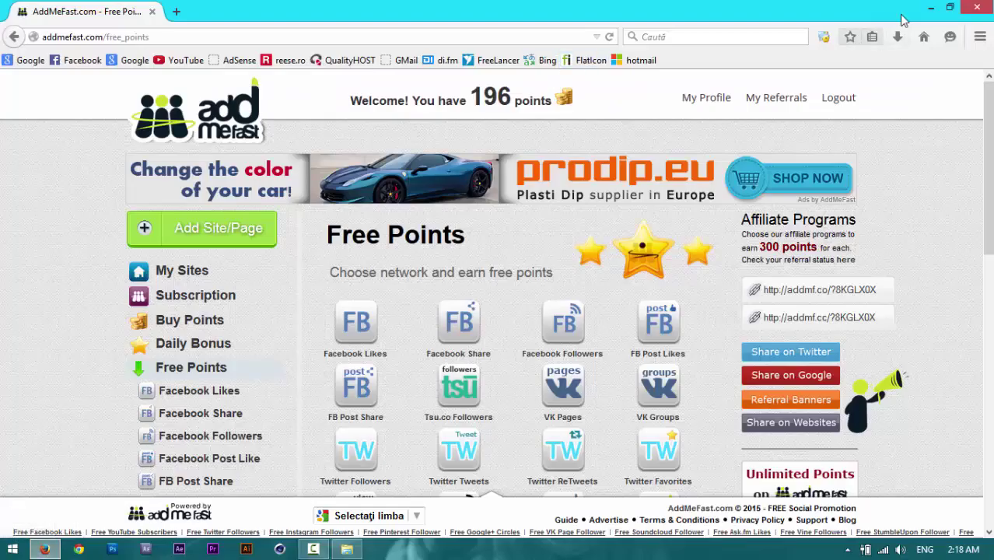
Step: Switch to the iMacros folder window, then show Firefox's iMacros sidebar with only Demo-Firefox under Favorites
click(44, 549)
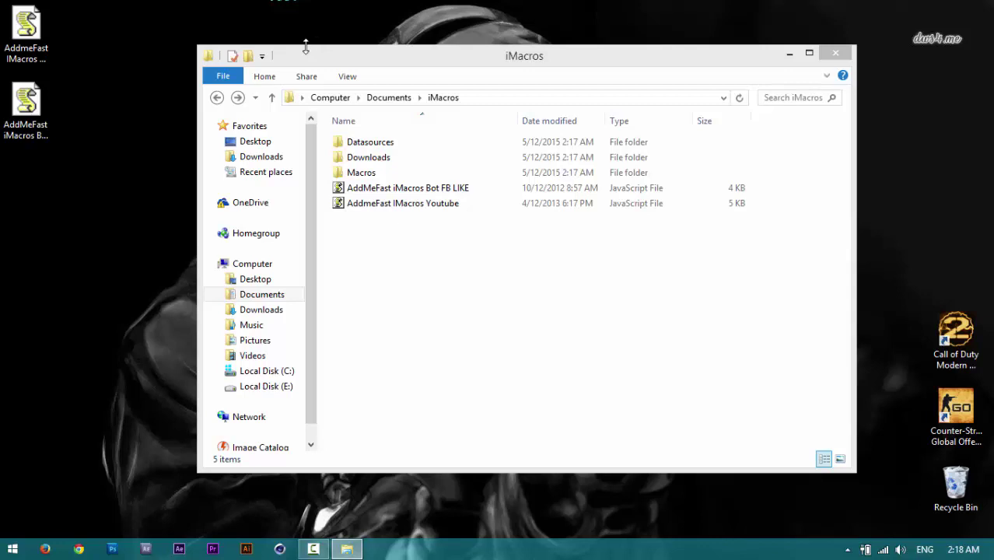
click(306, 47)
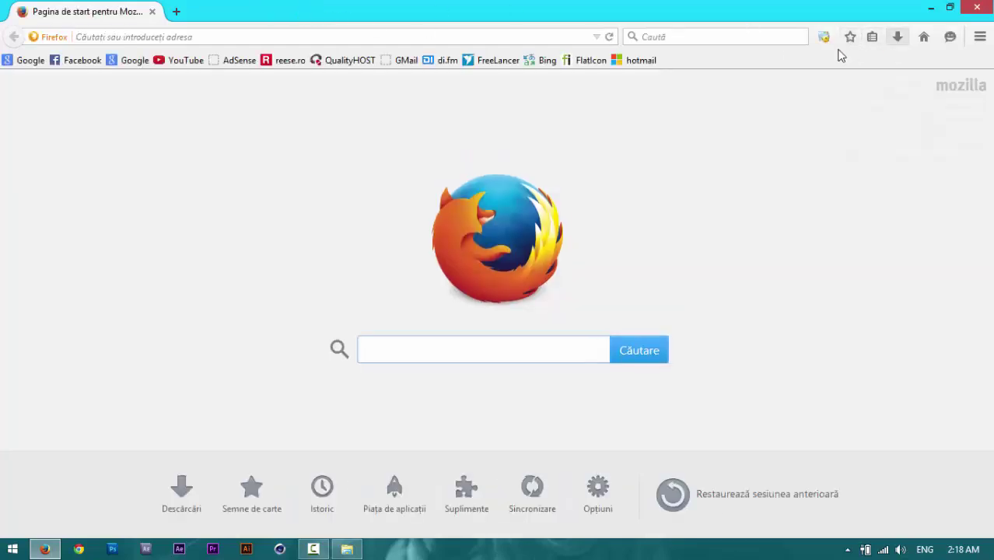
click(826, 38)
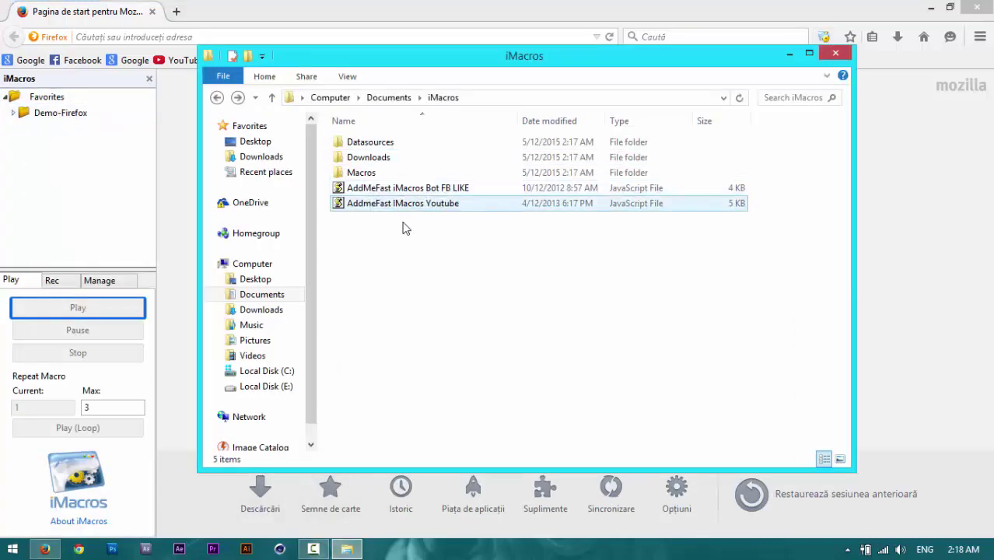
Step: Select both AddMeFast macro files and cut them for moving
drag(409, 233, 374, 191)
right_click(374, 199)
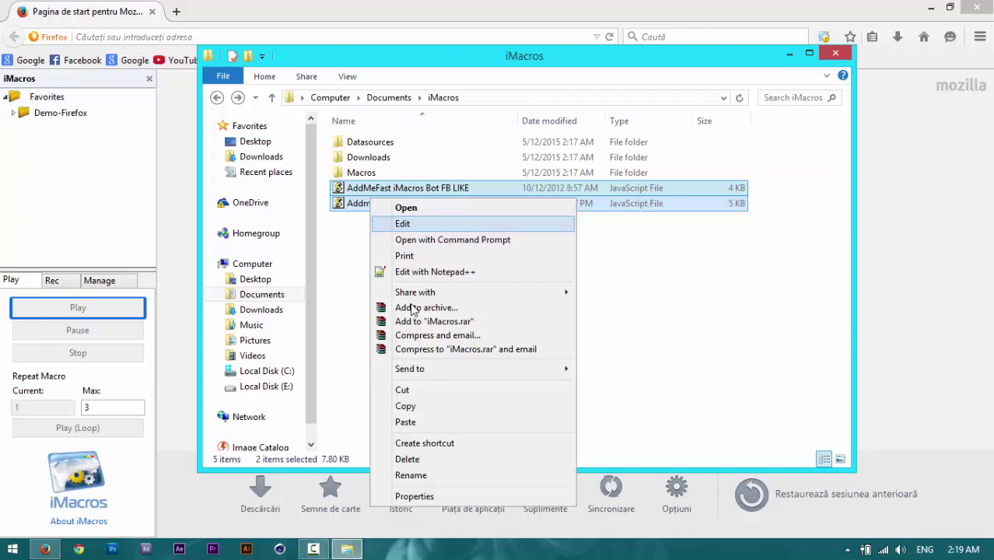
click(412, 406)
right_click(368, 205)
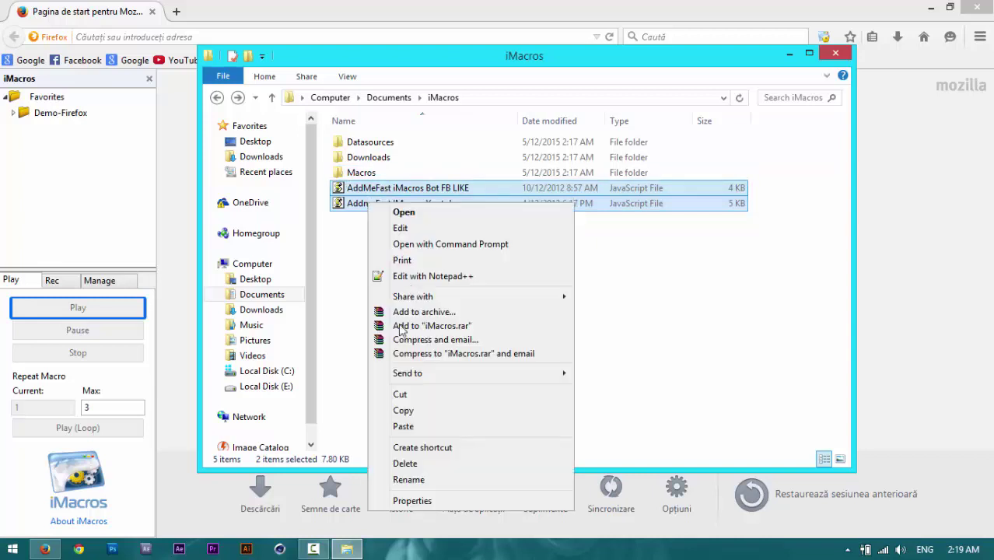
click(400, 394)
Step: Navigate to the Documents\iMacros\Macros folder
double_click(360, 172)
click(381, 98)
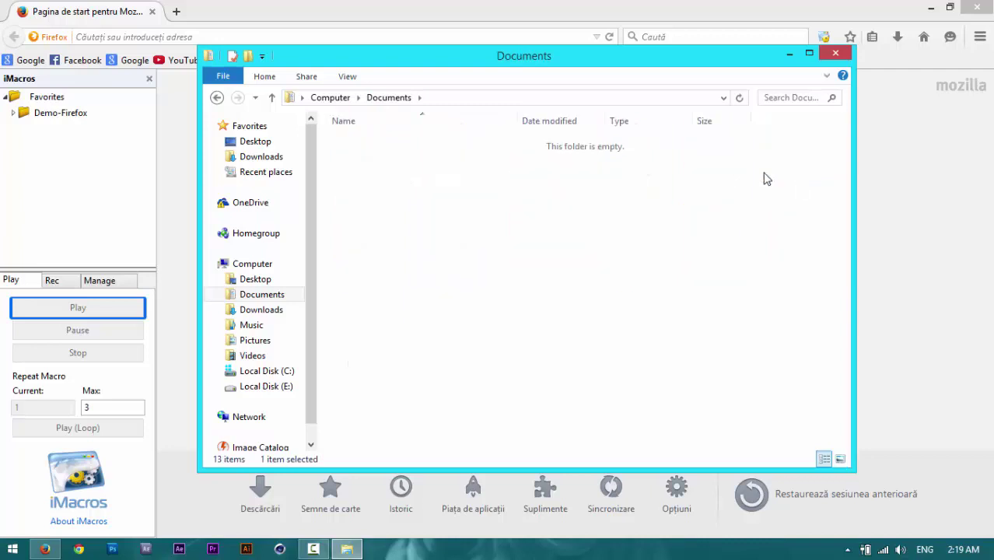
double_click(362, 173)
double_click(361, 173)
Step: Create a new folder named 'addmefast' inside Macros
right_click(359, 273)
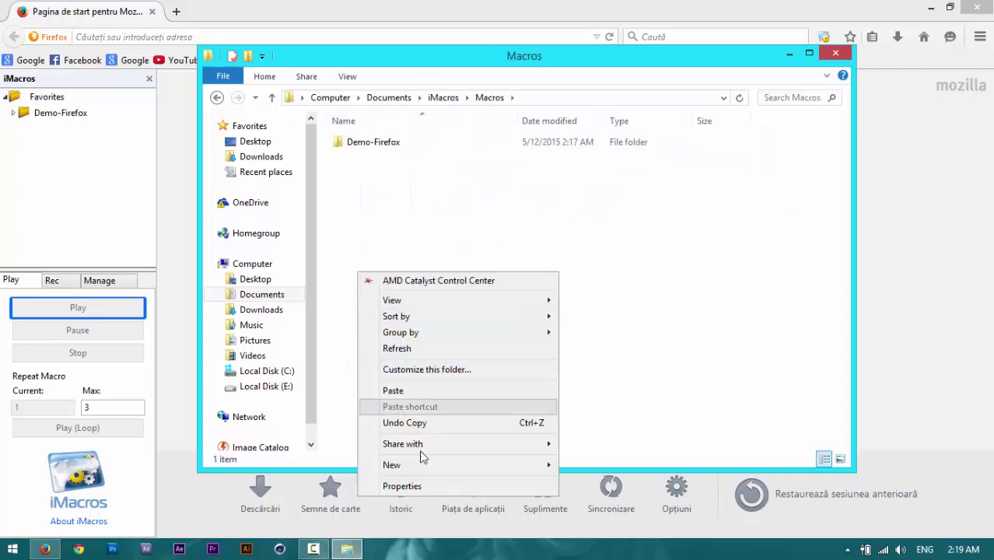
mouse_move(426, 465)
click(584, 348)
text(addmefast)
key(Return)
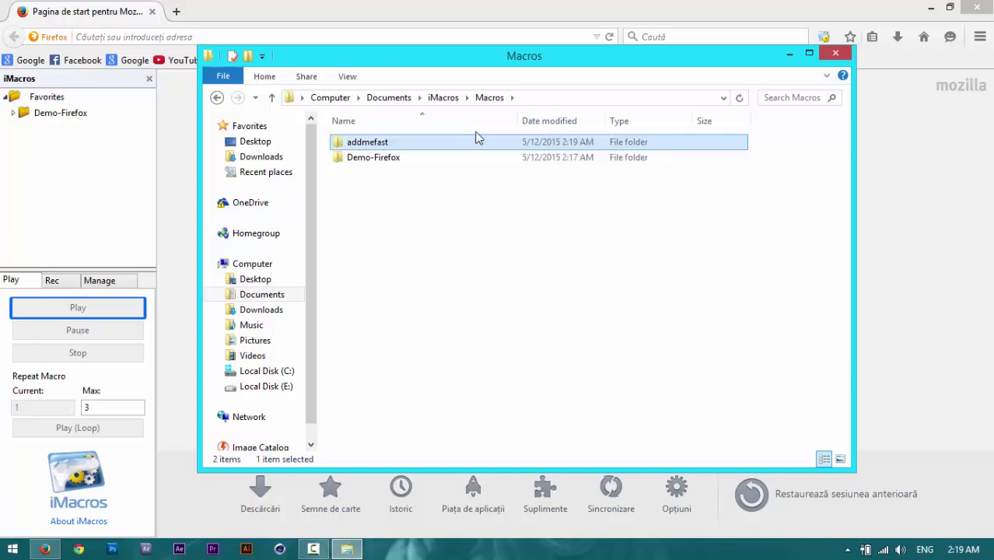
Step: Paste both AddMeFast macro files into the addmefast folder and switch to Firefox
double_click(389, 142)
right_click(413, 217)
click(505, 333)
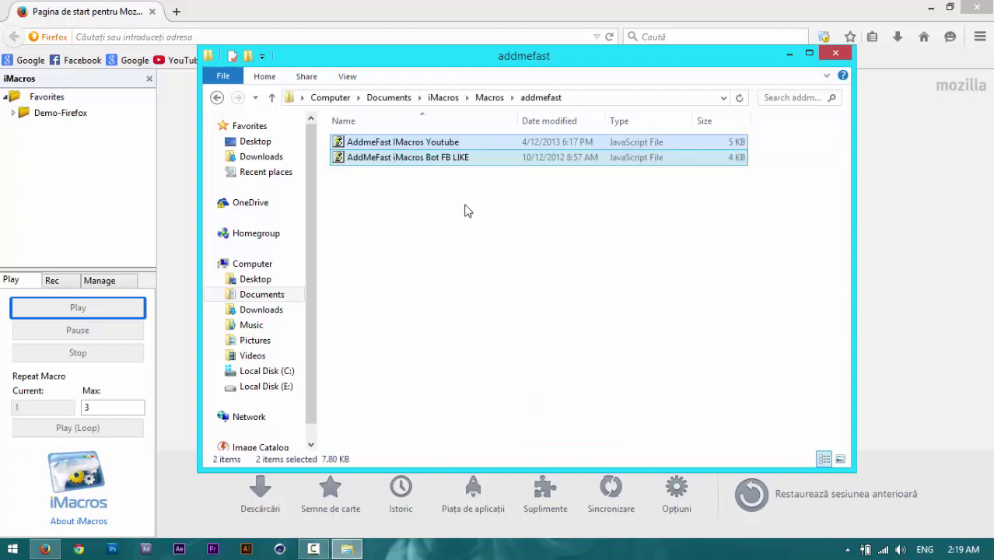
key(alt+Tab)
Step: Close Firefox, check the files in addmefast, relaunch Firefox, then close the iMacros sidebar
click(984, 7)
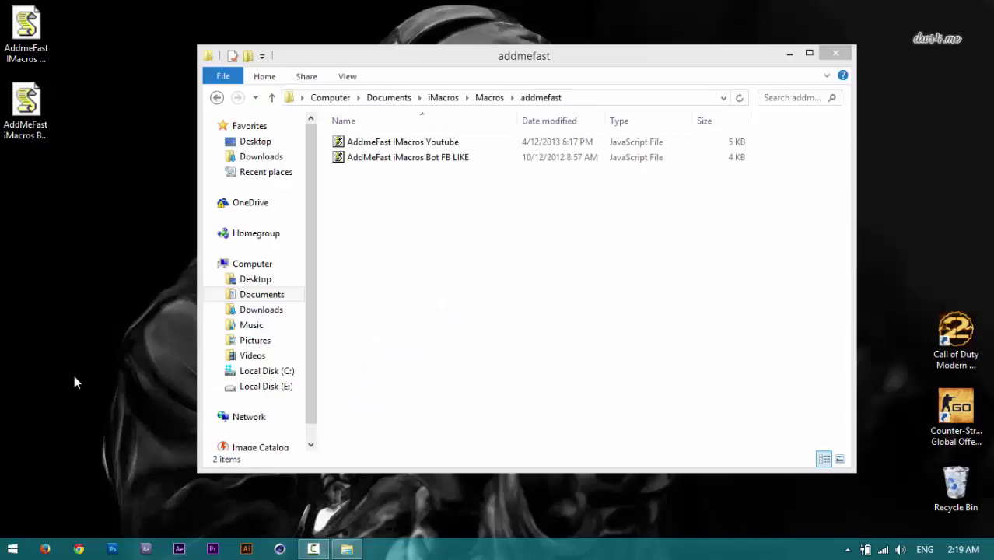
click(373, 65)
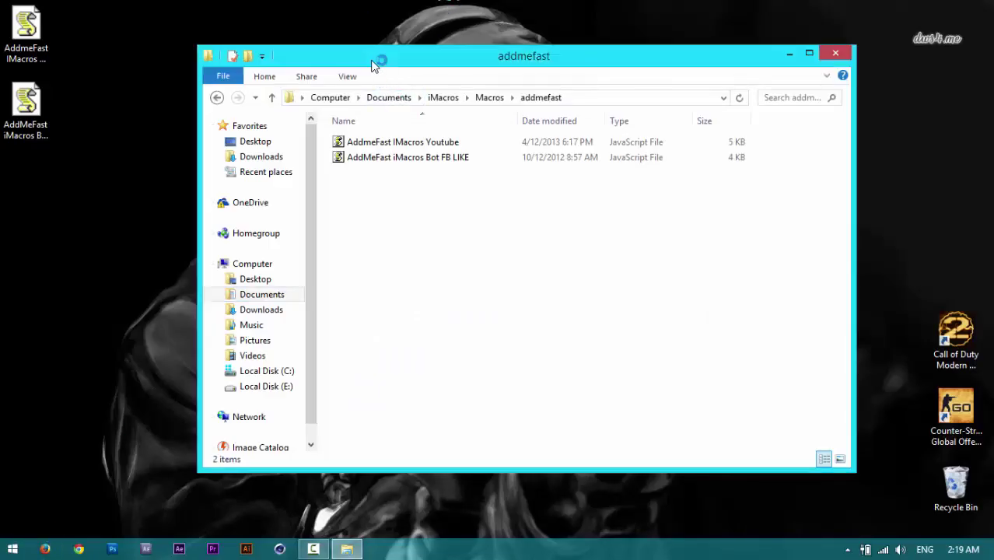
drag(436, 249, 373, 132)
click(456, 233)
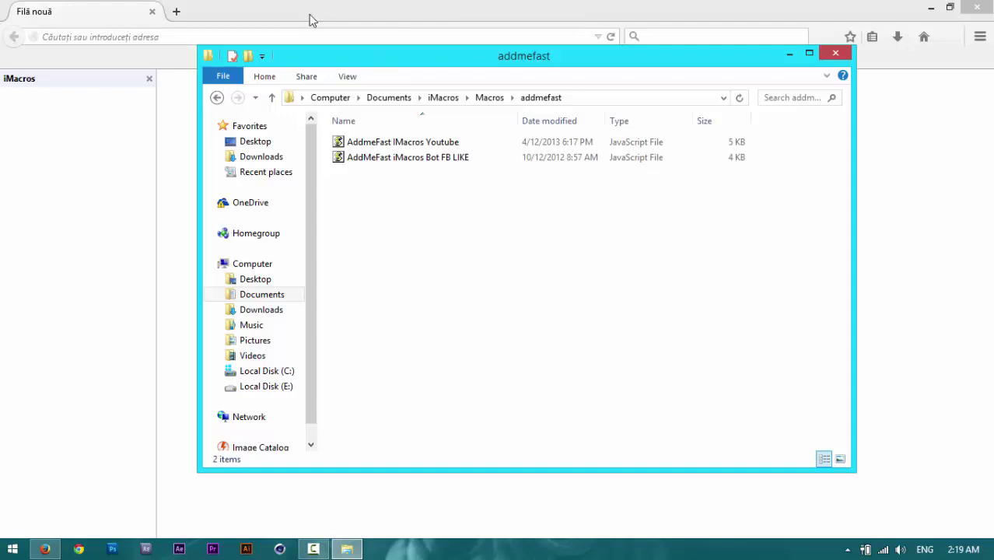
click(264, 17)
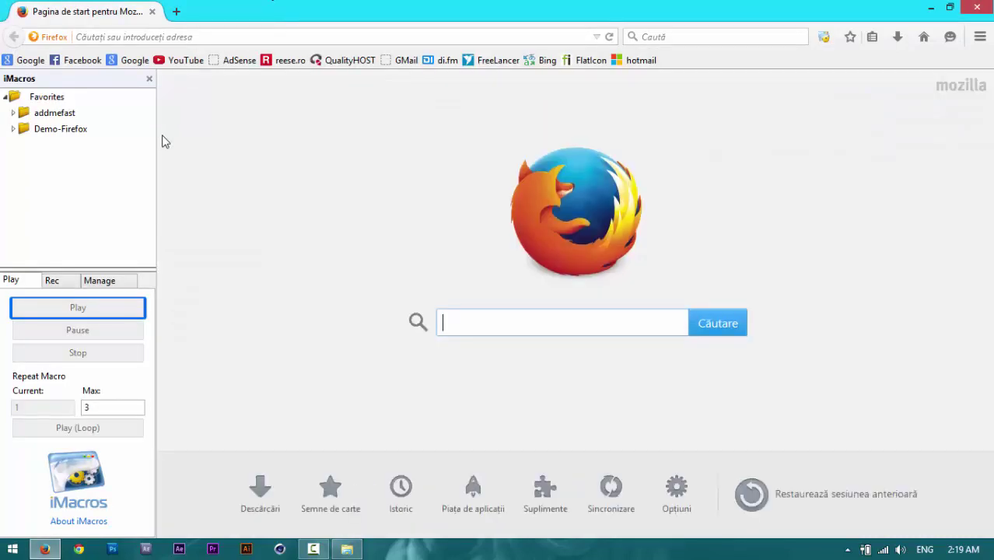
click(150, 78)
Step: Load addmefast.com from the address bar
click(107, 36)
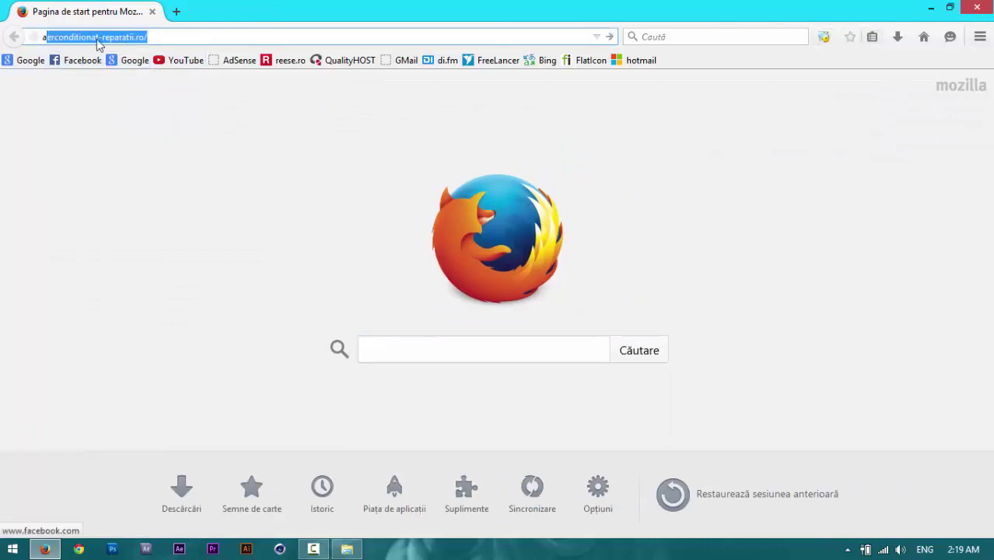
text(add)
key(Escape)
click(121, 37)
key(Return)
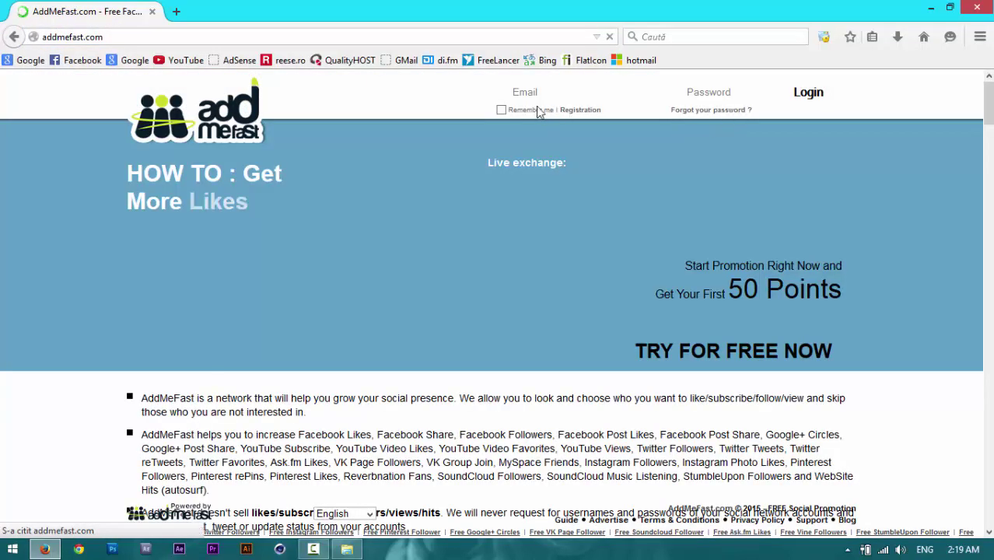
Step: Log in with the saved account e-mail and the account password
text(dra)
click(549, 109)
key(Tab)
text(••••••••••••)
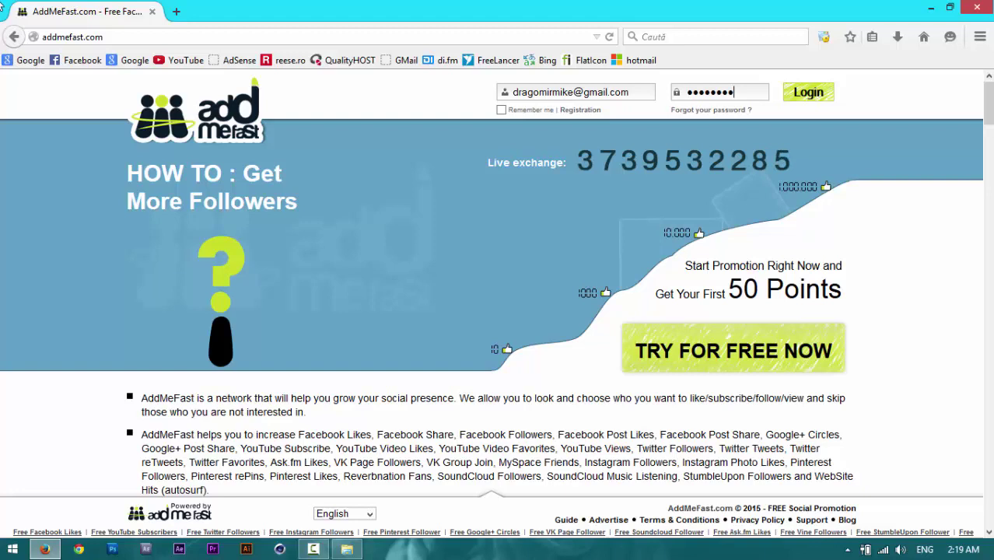
key(Return)
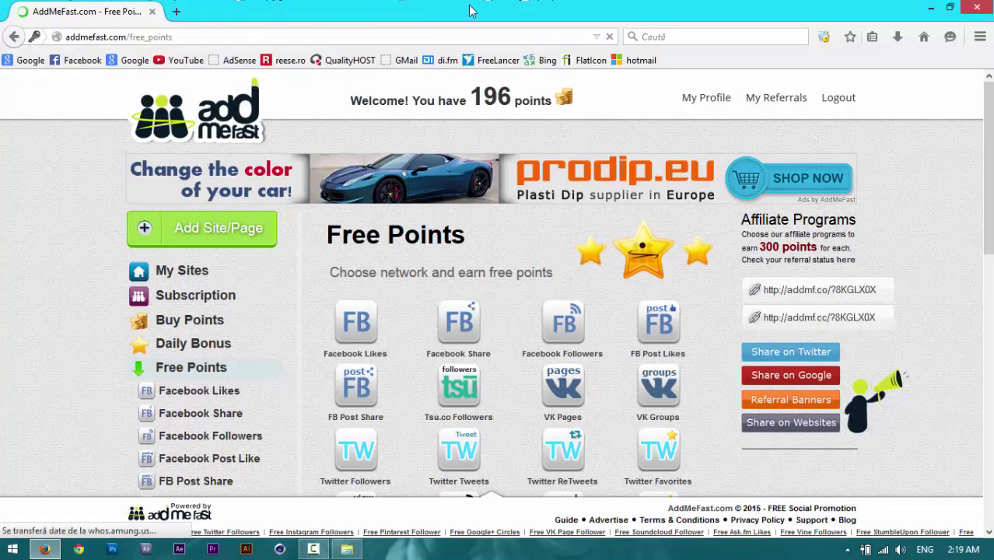
Step: In the iMacros sidebar, expand the addmefast folder and select AddmeFast IMacros Youtube
click(823, 38)
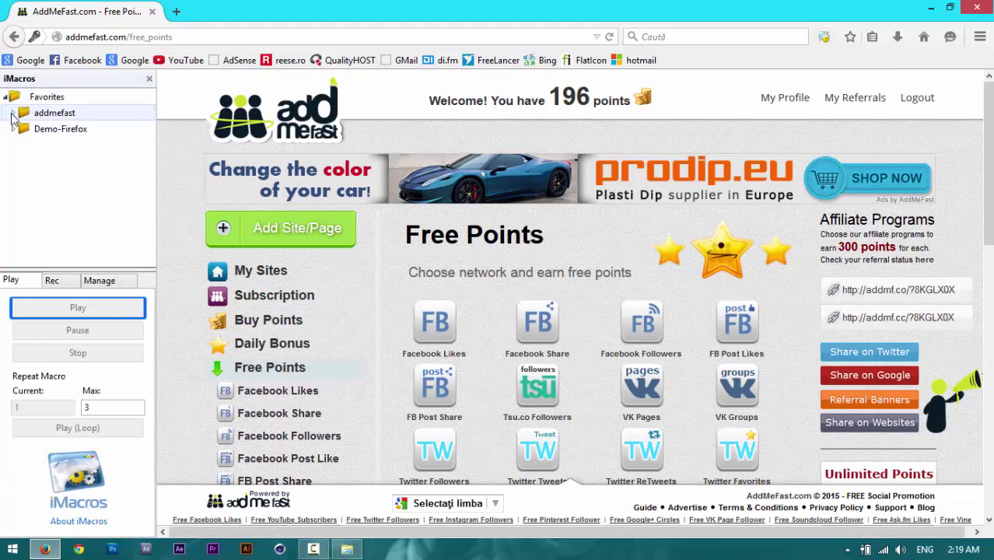
click(15, 116)
click(15, 115)
click(14, 114)
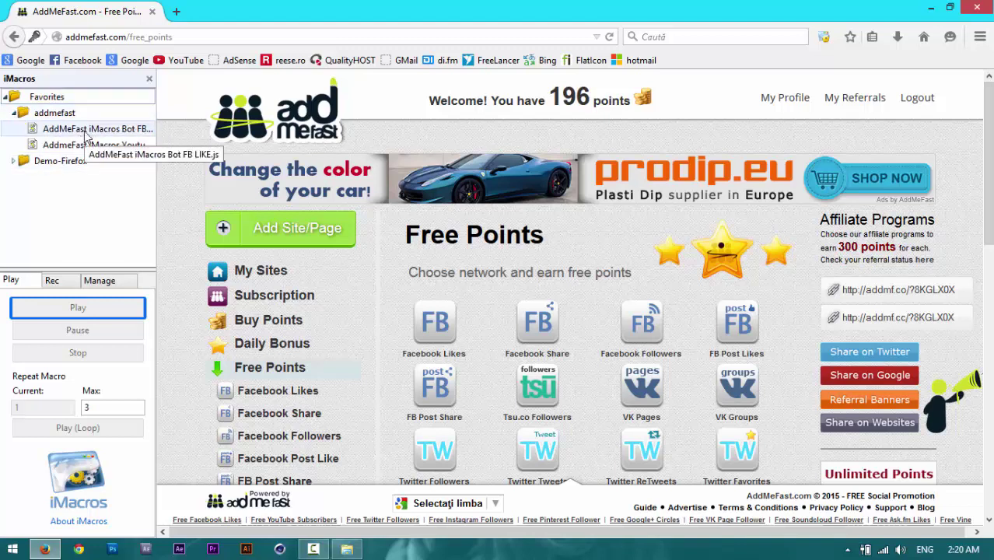
click(89, 145)
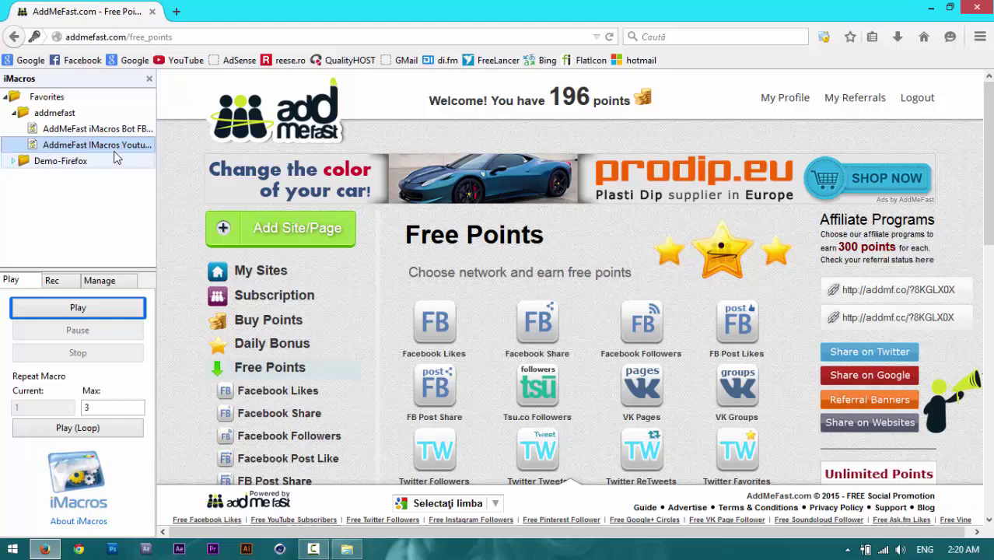
Step: Play the YouTube macro in iMacros with 500 loops
click(85, 308)
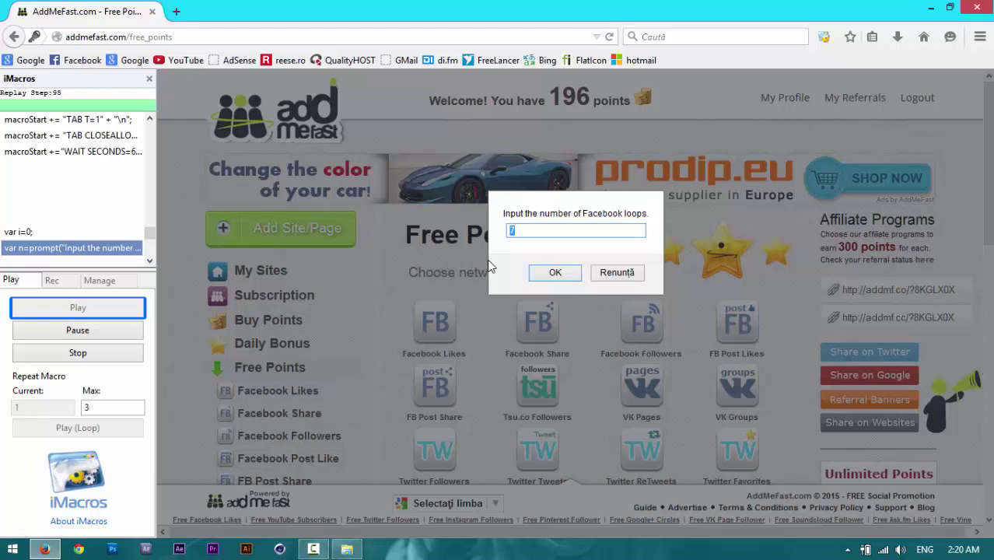
text(500)
click(554, 272)
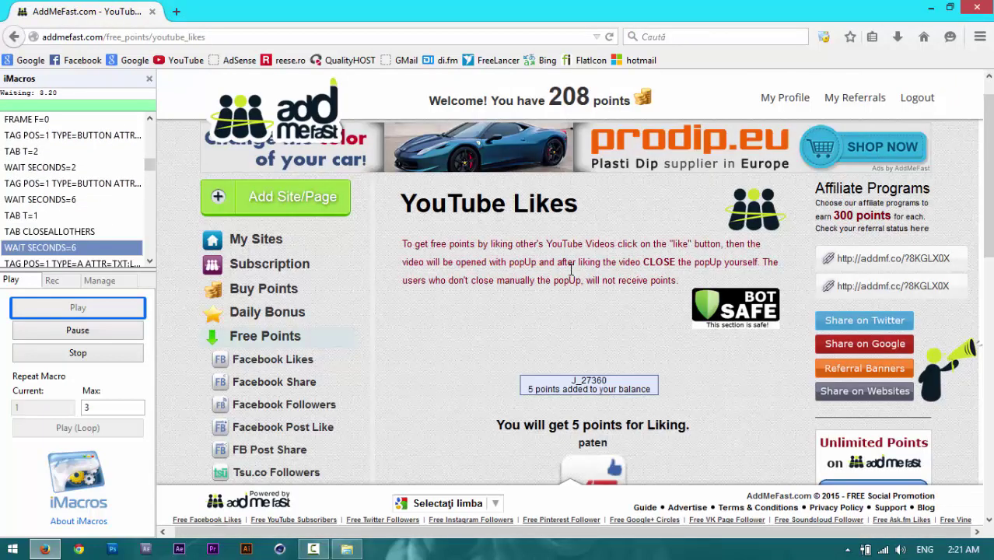
Step: Stop the macro at 208 points, close the iMacros sidebar and return to the page top
click(80, 353)
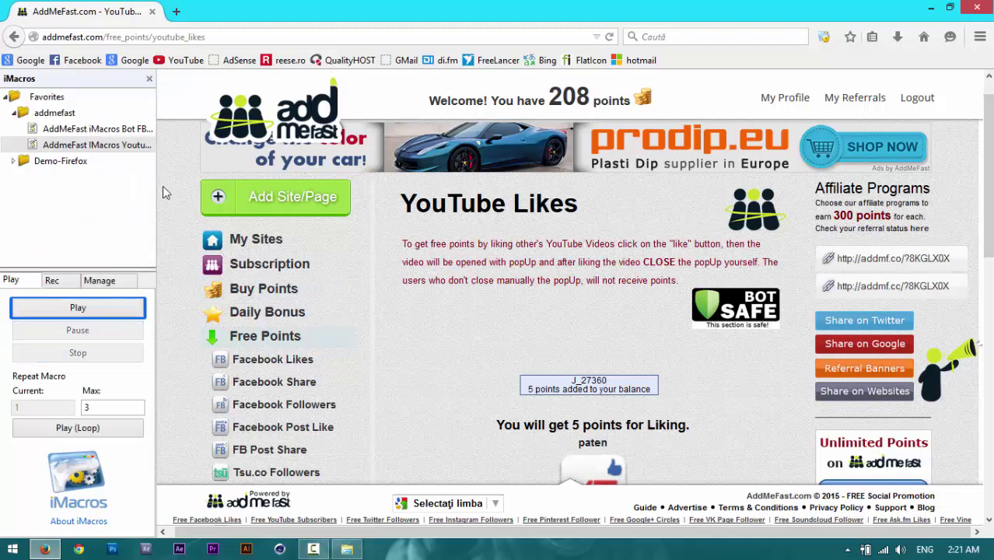
click(149, 81)
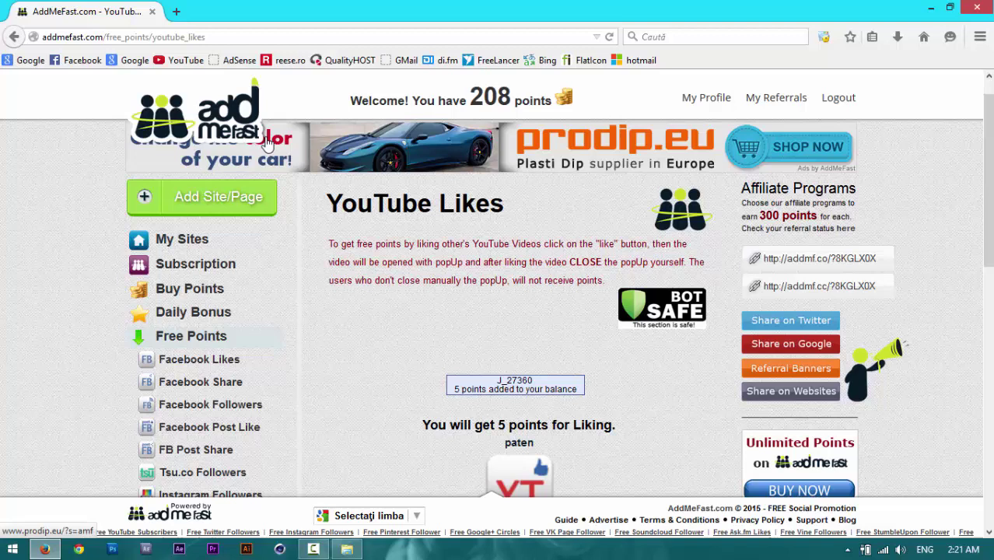
scroll(497, 187, up, 1)
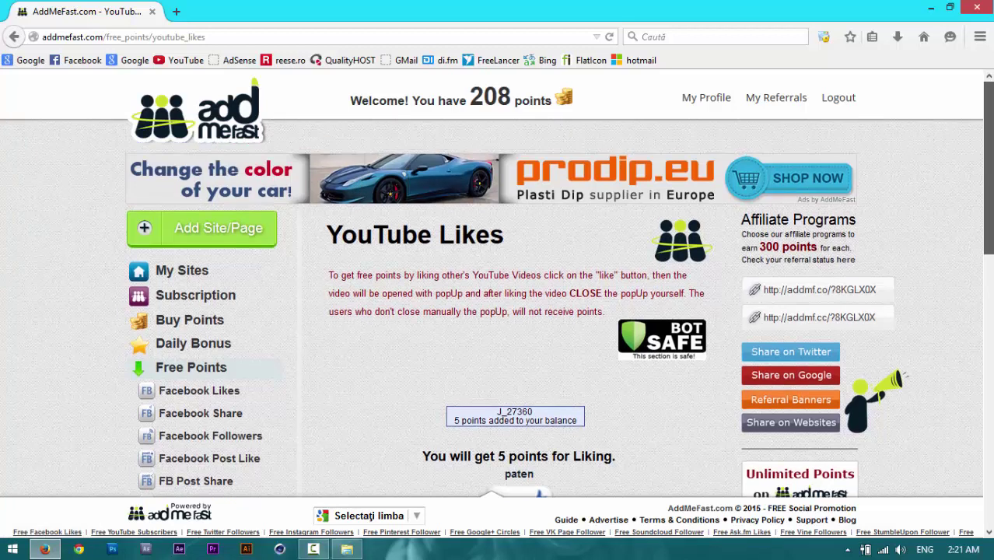
Step: Start a new AddMeFast campaign and set its type to Facebook Likes
click(212, 237)
scroll(476, 221, down, 3)
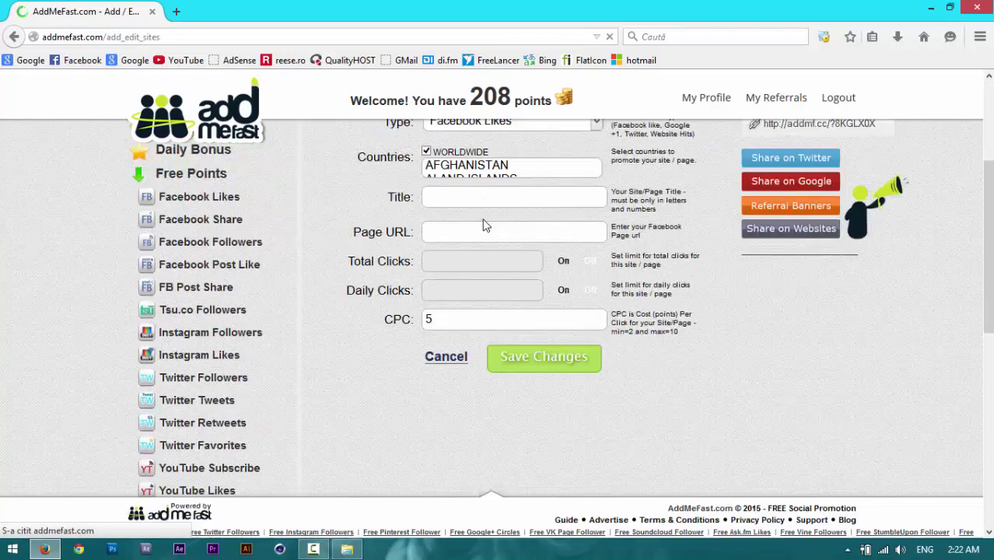
scroll(483, 225, up, 5)
click(480, 316)
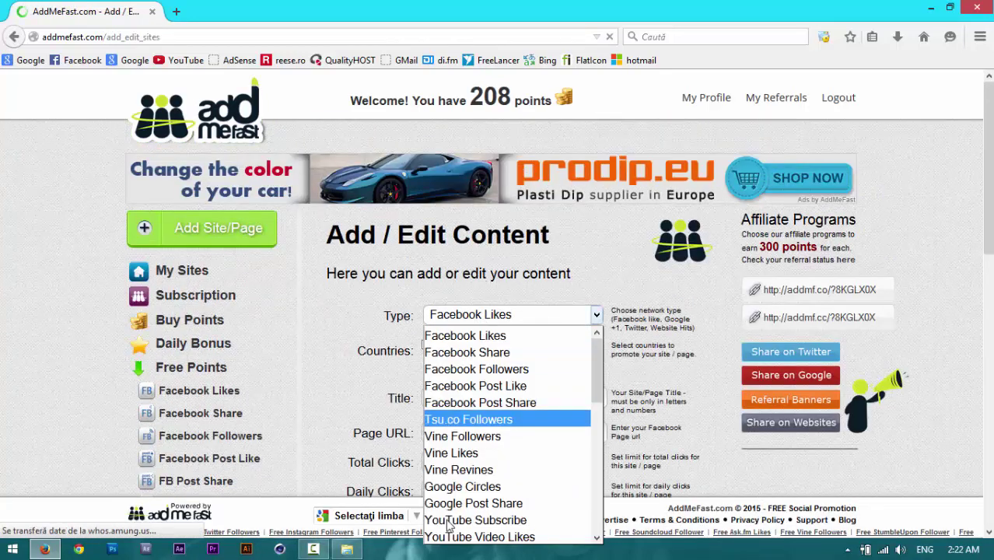
scroll(496, 365, down, 2)
scroll(495, 365, up, 2)
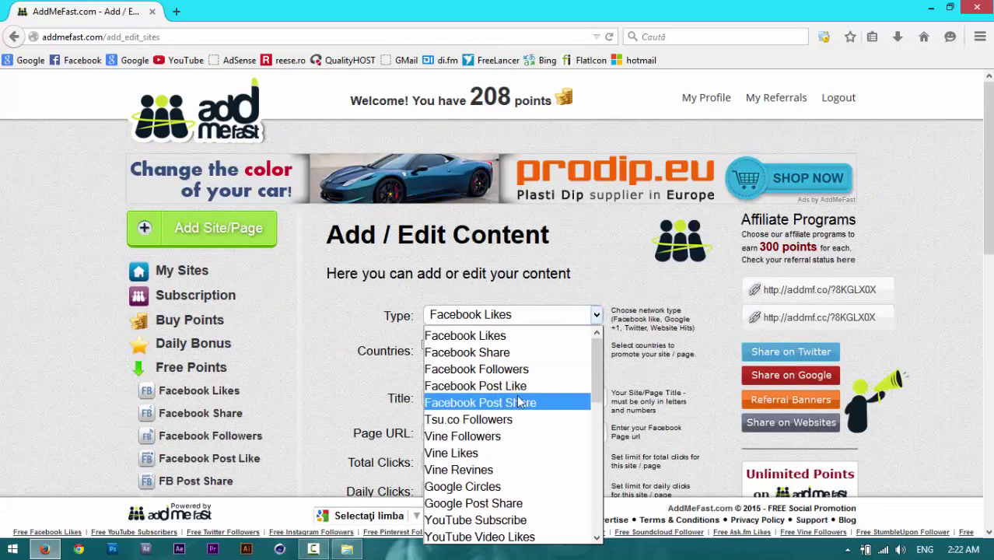
click(482, 337)
click(482, 315)
scroll(492, 373, down, 1)
scroll(494, 405, down, 4)
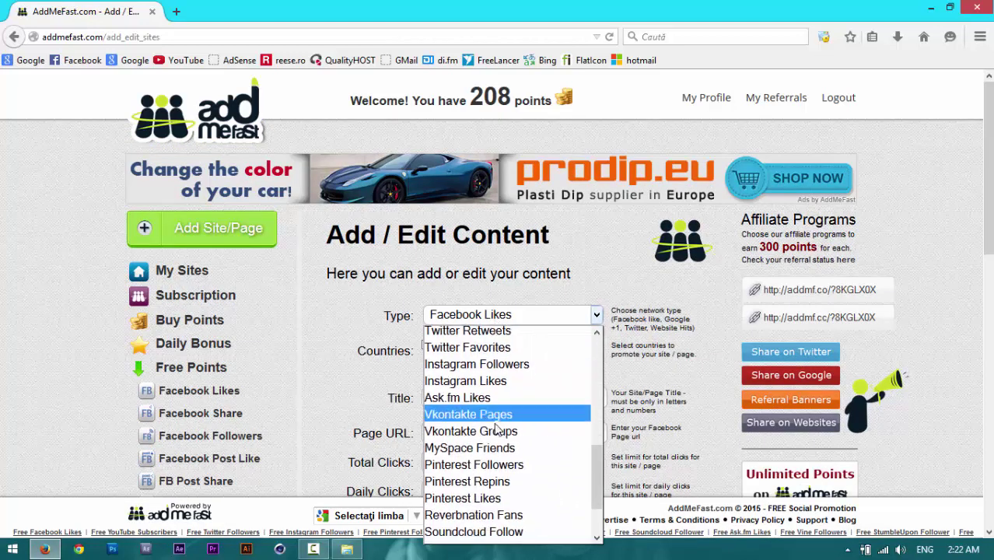
scroll(495, 433, down, 1)
scroll(499, 439, up, 6)
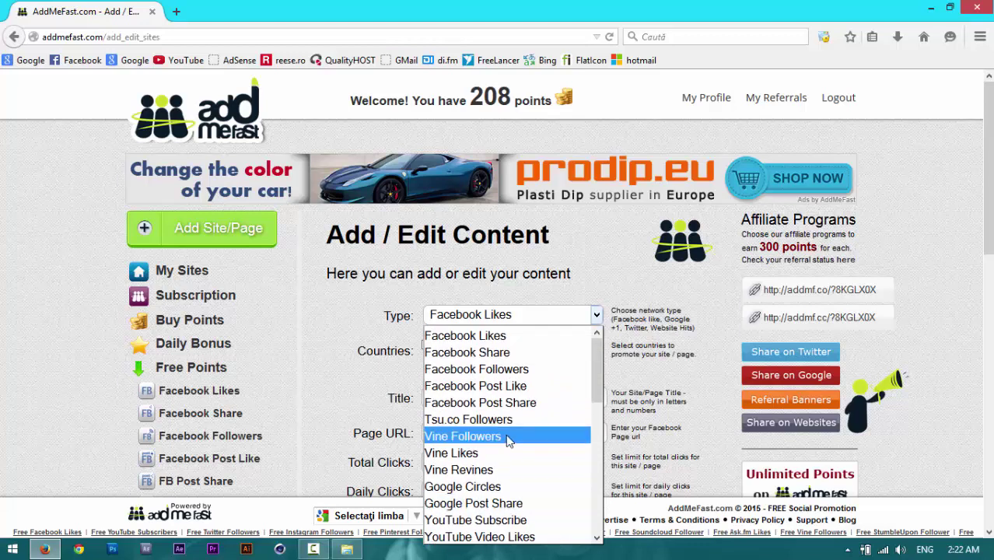
click(453, 337)
Step: Uncheck WORLDWIDE and select ROMANIA as the only target country
click(446, 398)
scroll(447, 398, down, 2)
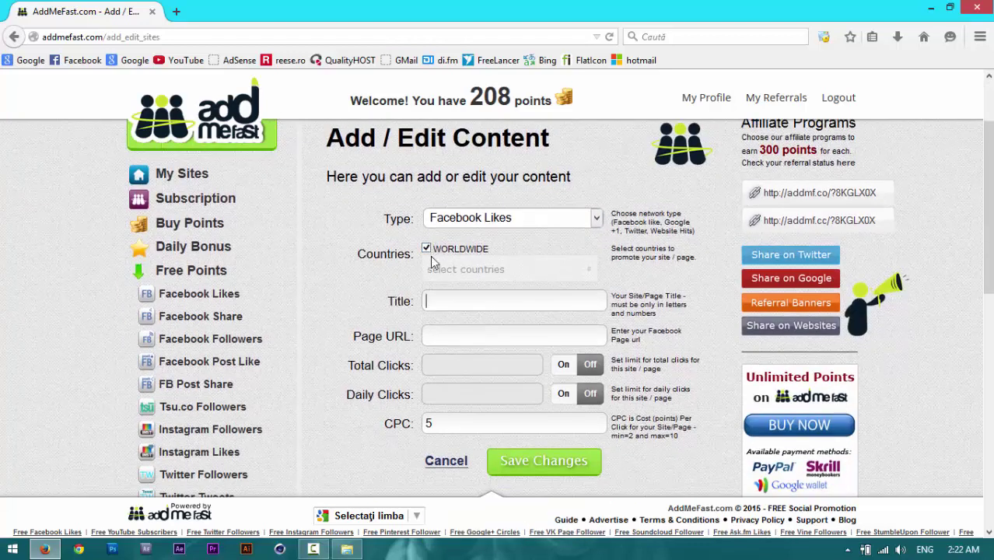
click(426, 249)
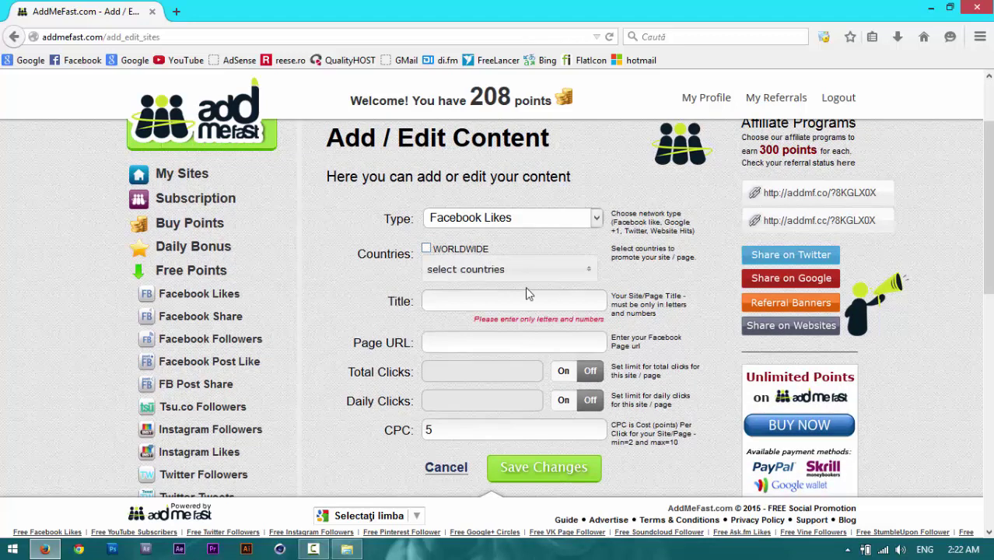
click(438, 274)
scroll(476, 424, down, 5)
scroll(478, 424, down, 2)
scroll(475, 427, down, 3)
scroll(474, 428, down, 4)
scroll(473, 429, down, 2)
scroll(470, 432, down, 3)
scroll(469, 436, down, 4)
scroll(469, 435, down, 5)
scroll(467, 431, down, 3)
scroll(465, 426, down, 2)
scroll(467, 431, down, 3)
scroll(469, 434, down, 2)
scroll(497, 428, down, 5)
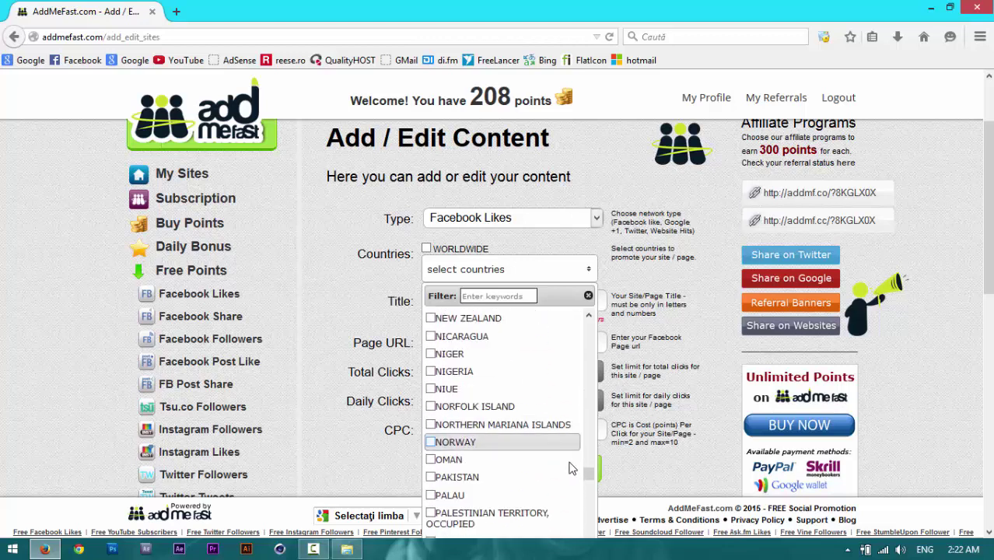
scroll(579, 464, down, 5)
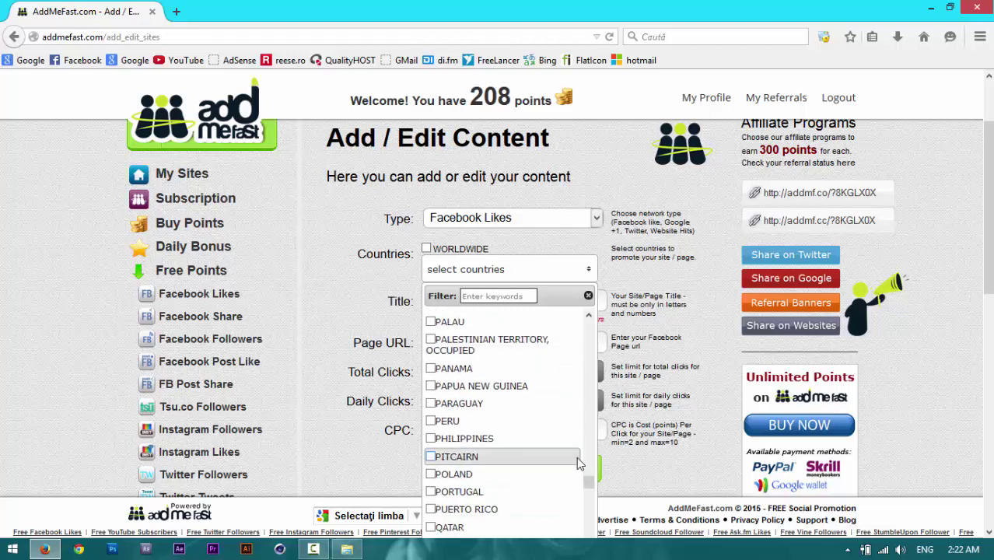
scroll(579, 464, down, 2)
scroll(578, 461, down, 3)
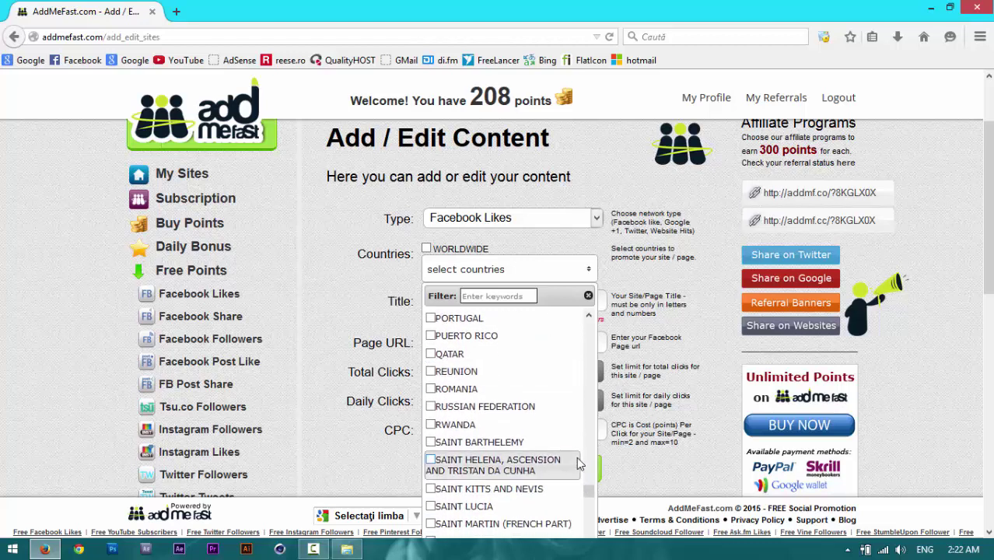
click(458, 388)
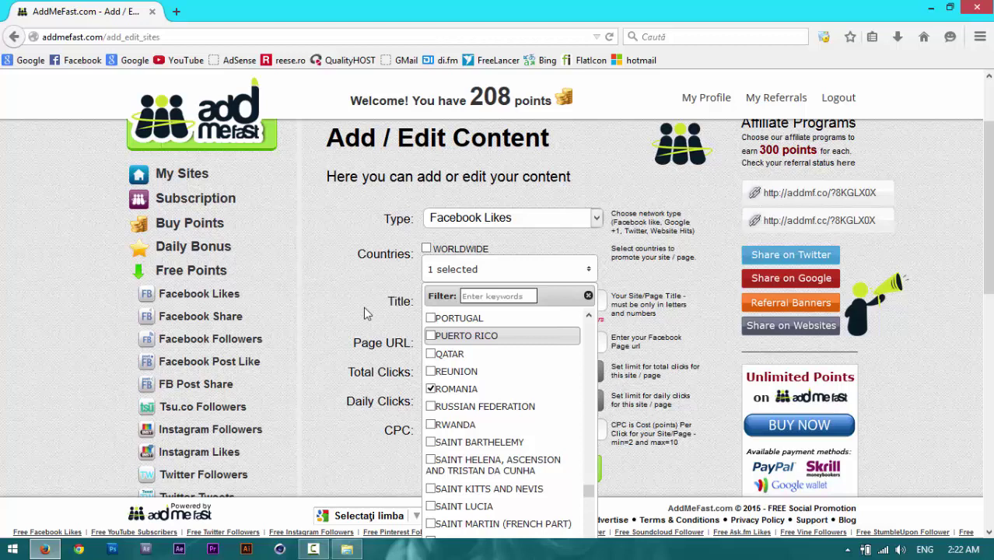
click(368, 311)
click(447, 302)
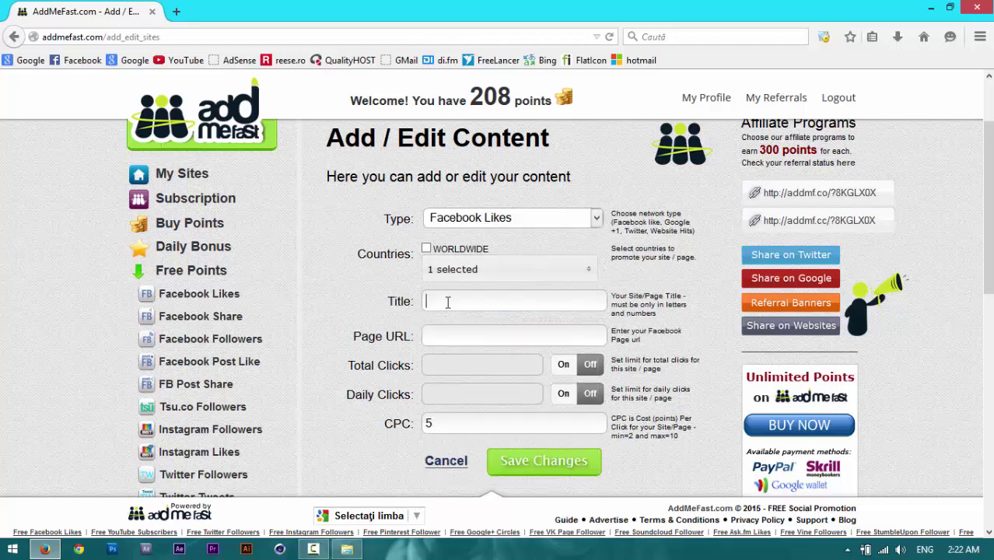
text(Reese.ro)
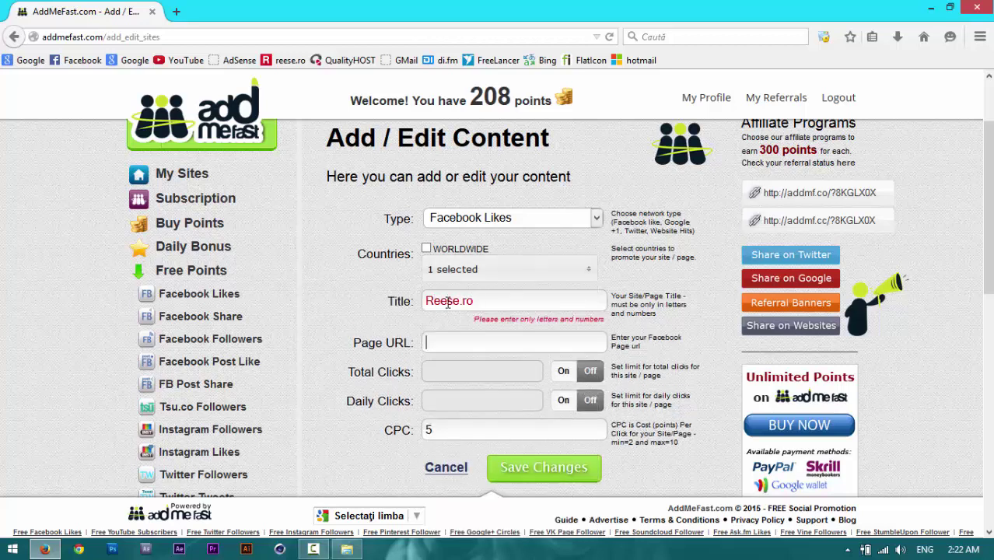
key(ctrl+a)
text(reese)
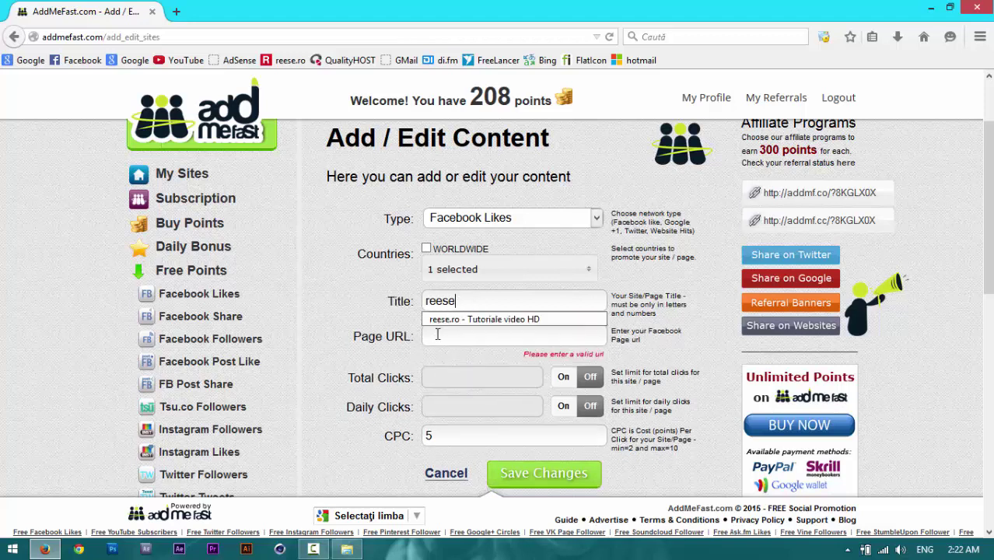
click(445, 340)
text(h)
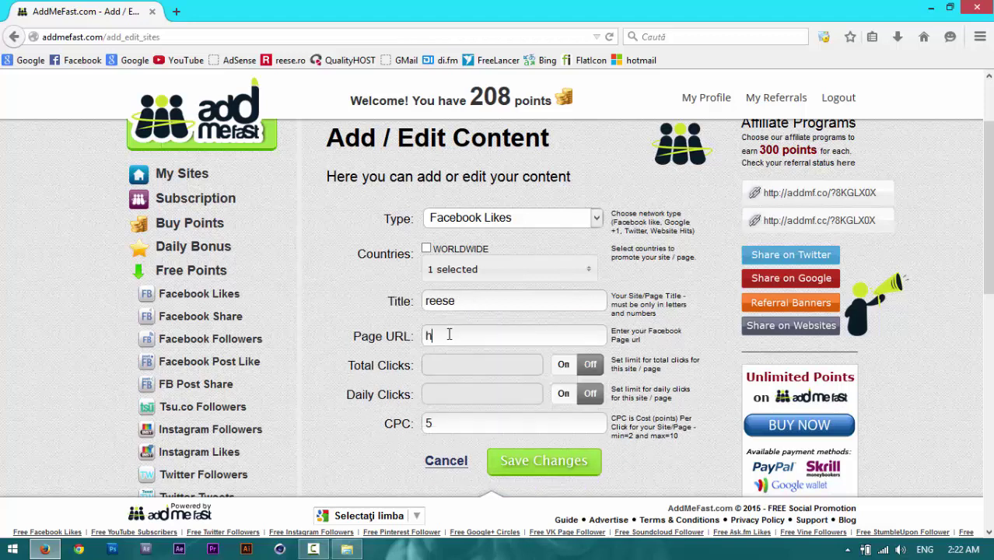
text(ttps://www.facebook.com/reesero)
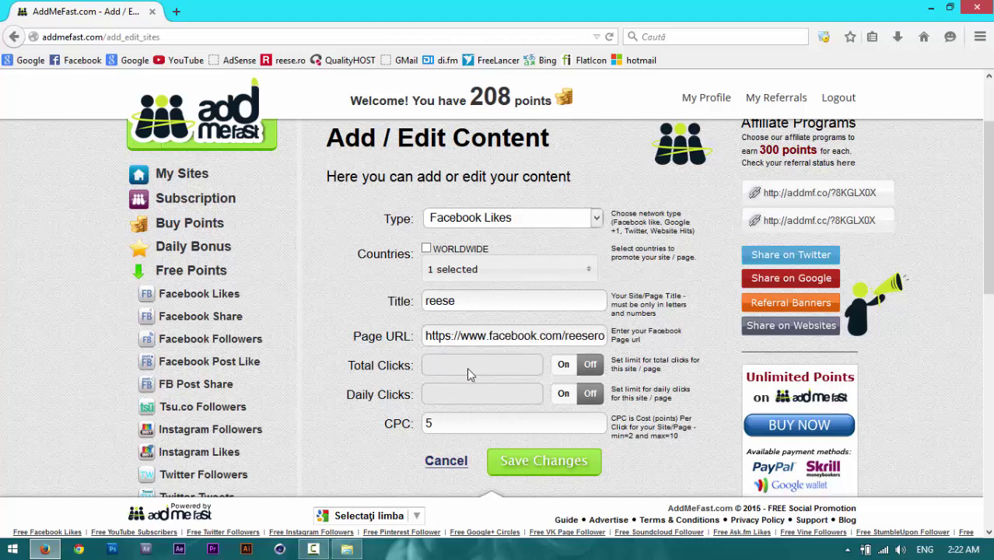
Step: Keep the CPC at 5 and save the Facebook Likes campaign
drag(490, 423, 333, 423)
text(10)
drag(477, 423, 345, 423)
text(5)
click(525, 461)
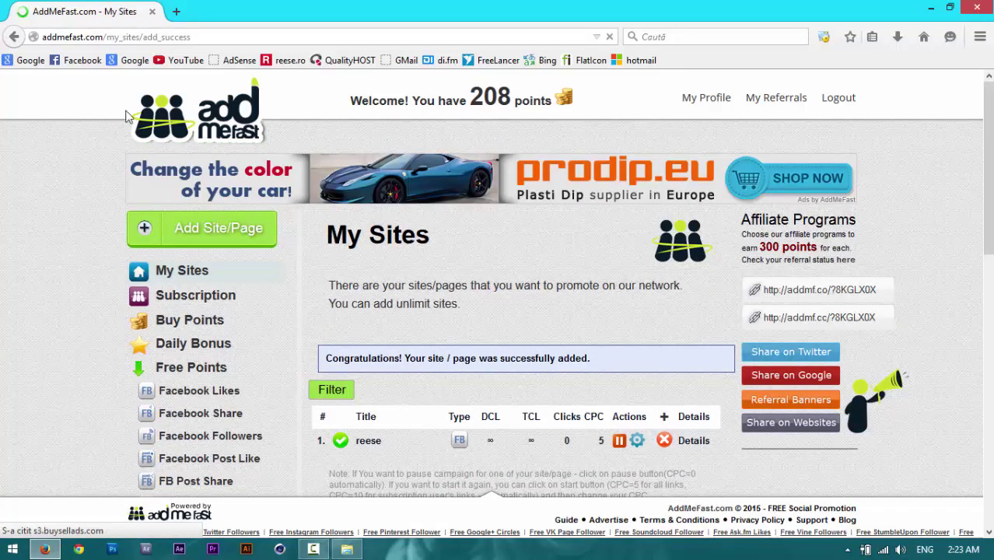
Step: Go to Free Points, then open the reese.ro Facebook page in a new tab
click(195, 139)
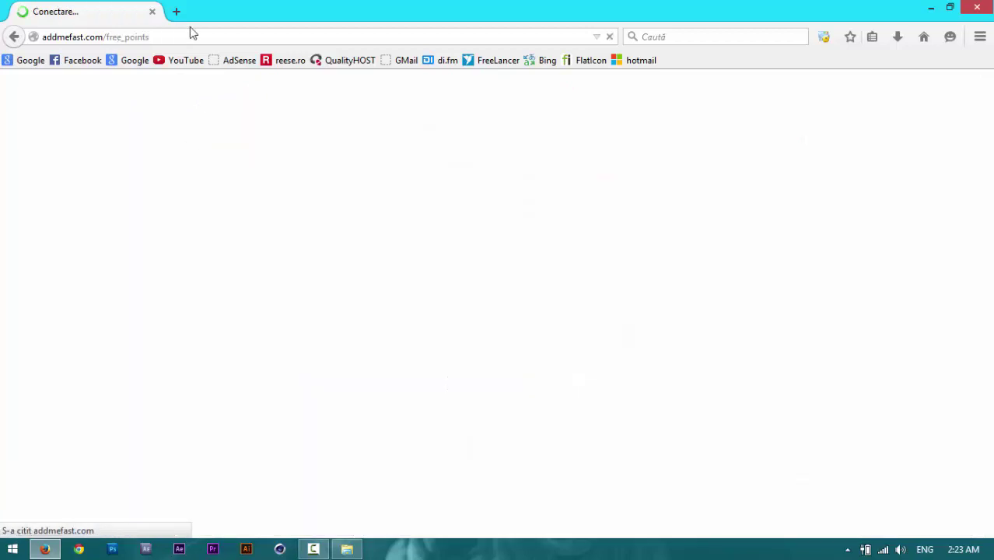
key(ctrl+t)
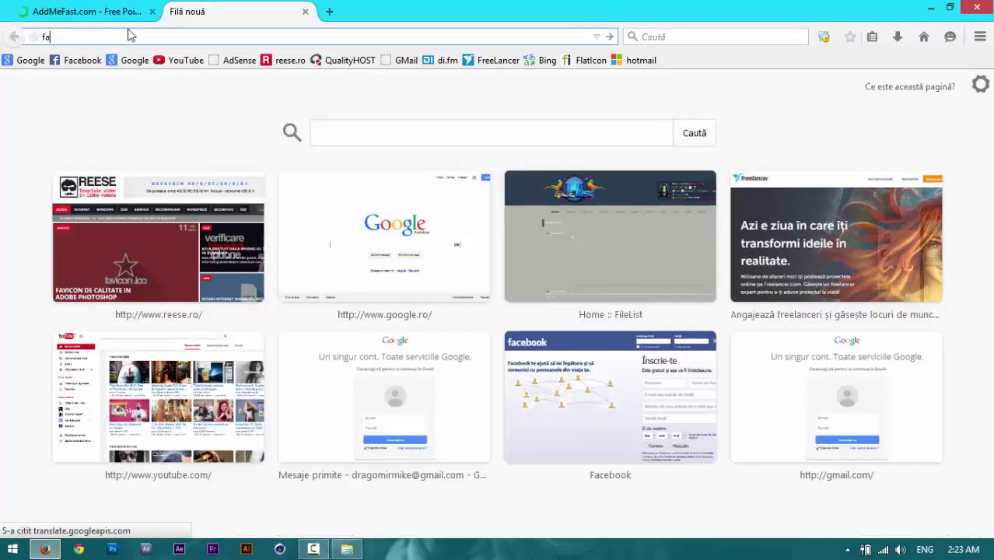
text(face)
key(Return)
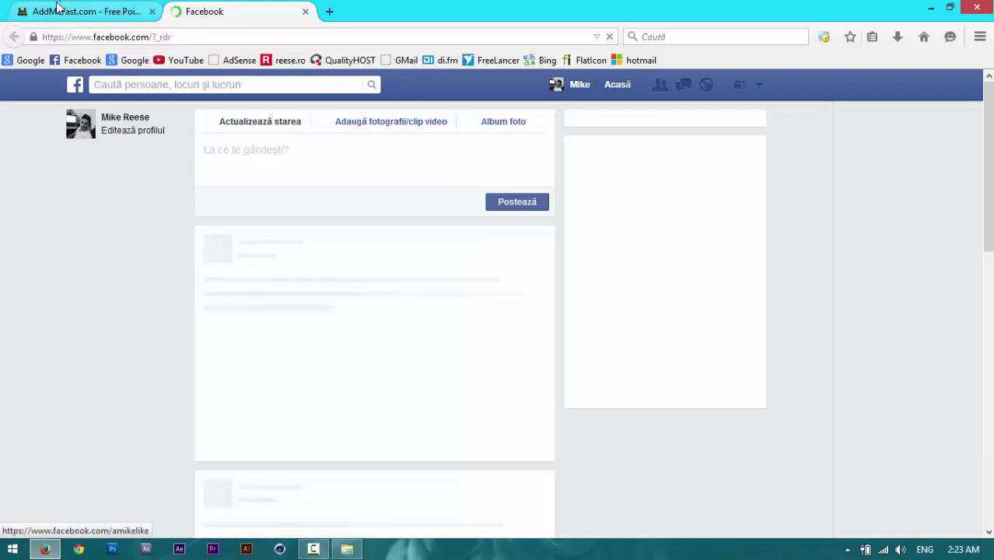
click(160, 11)
click(194, 11)
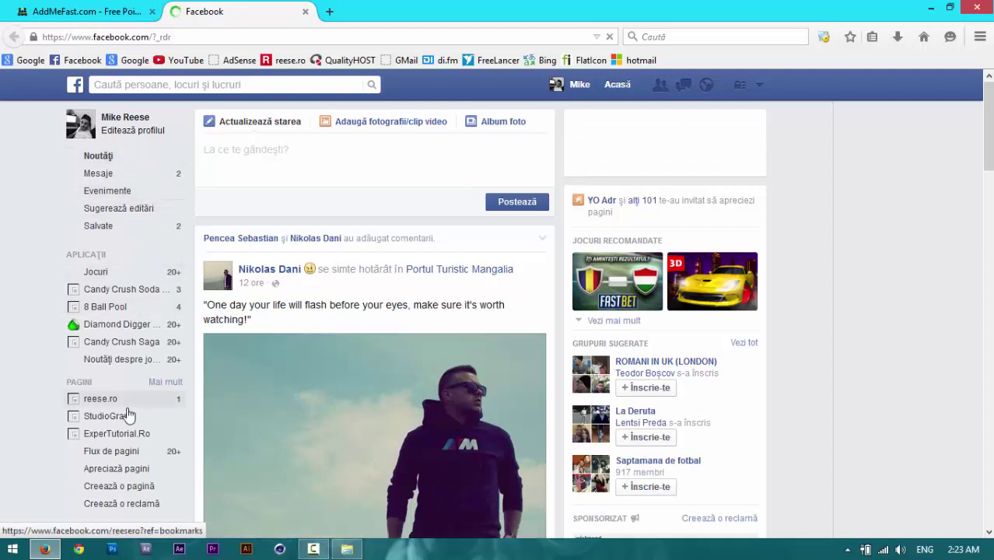
click(109, 400)
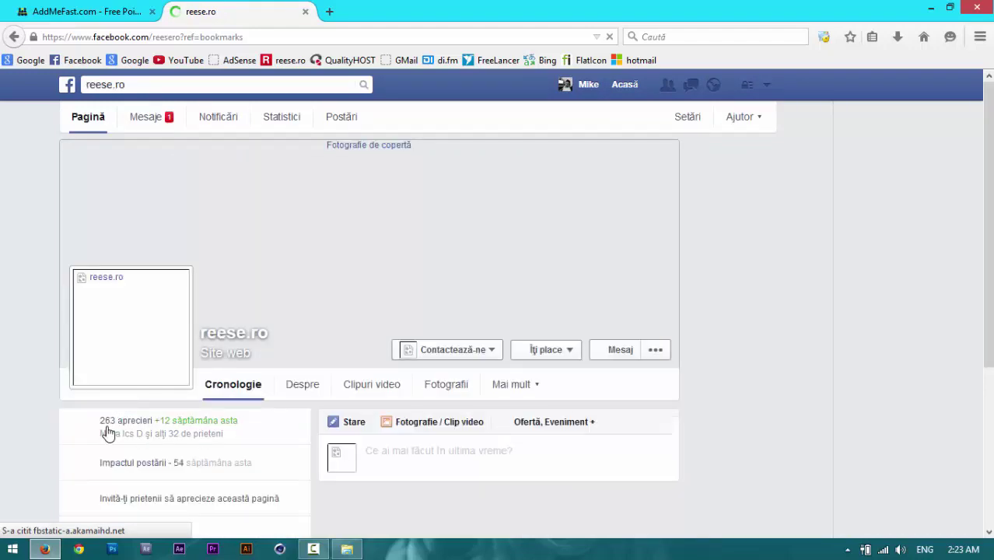
Step: Reload AddMeFast's Free Points page, check reese.ro's Facebook notifications, then return to AddMeFast
scroll(136, 426, down, 2)
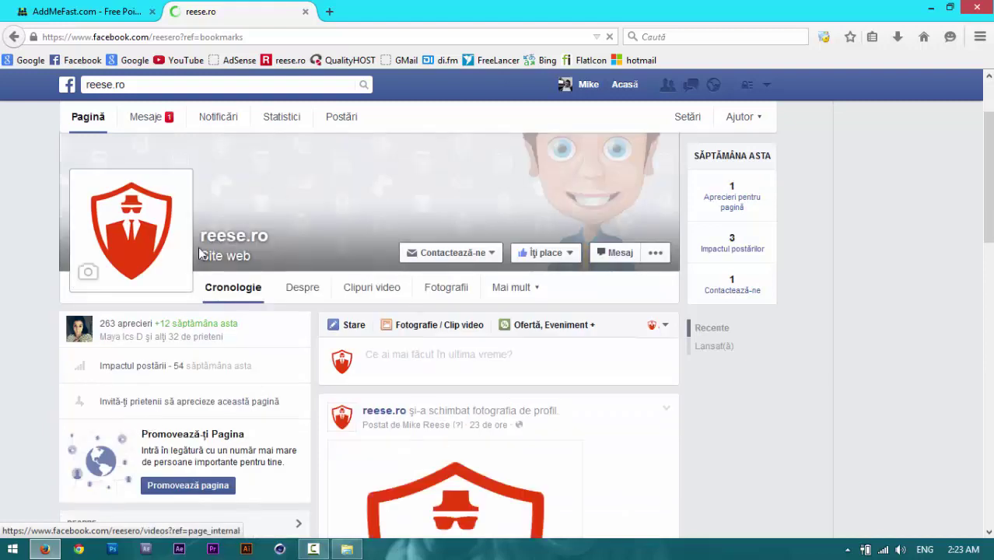
click(99, 12)
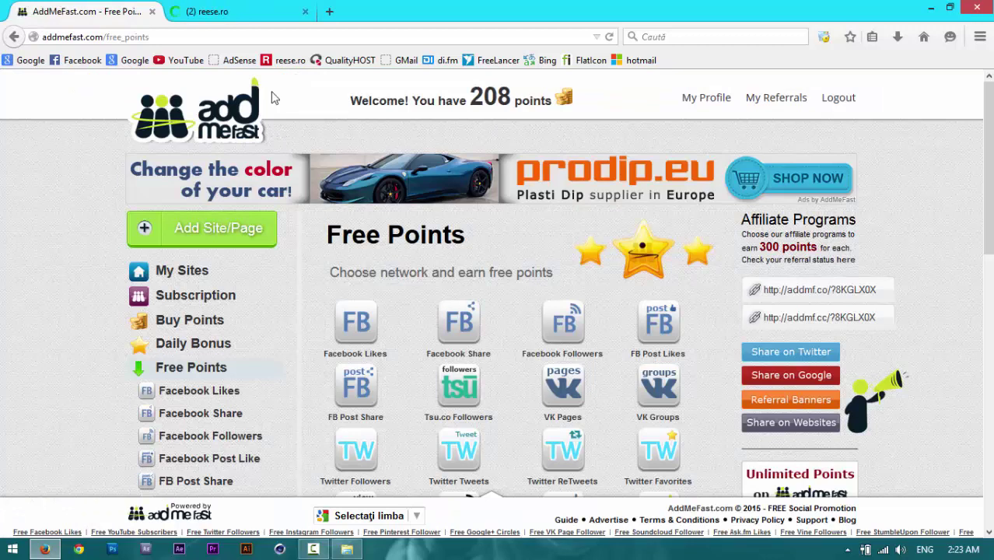
click(208, 136)
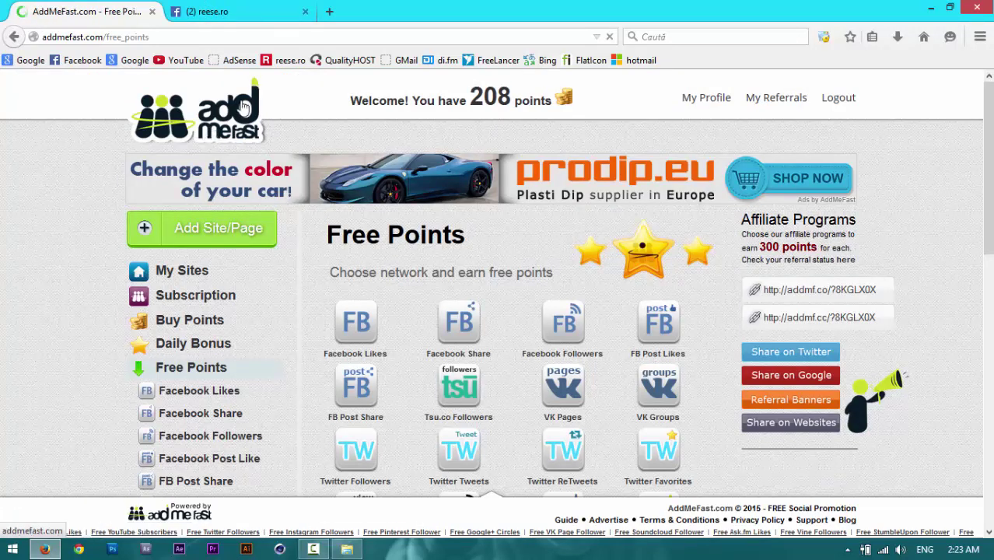
click(225, 10)
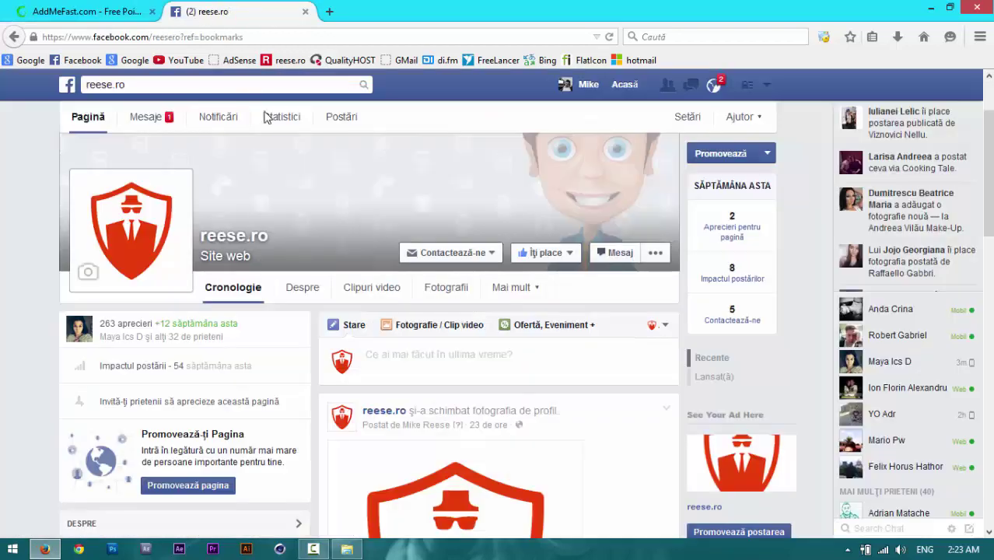
click(721, 89)
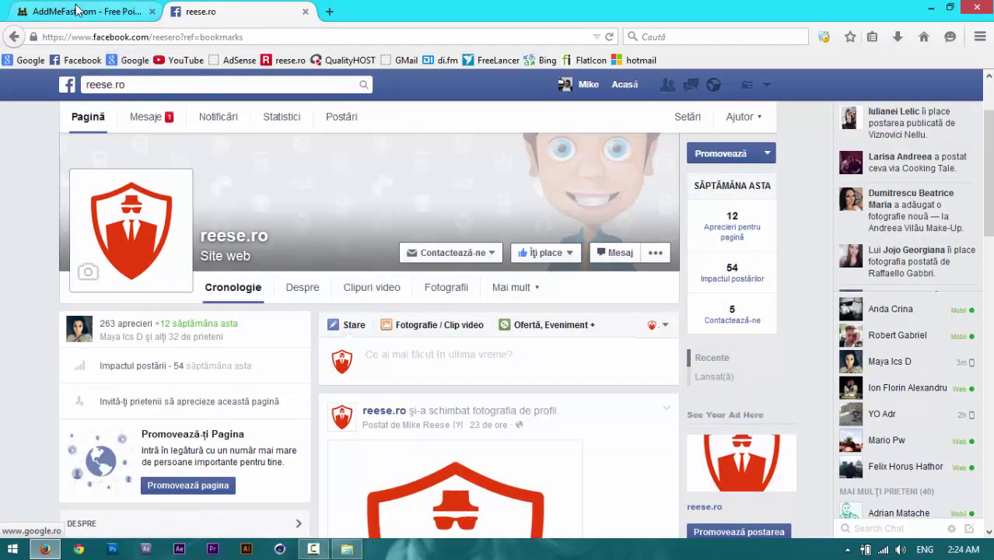
click(86, 11)
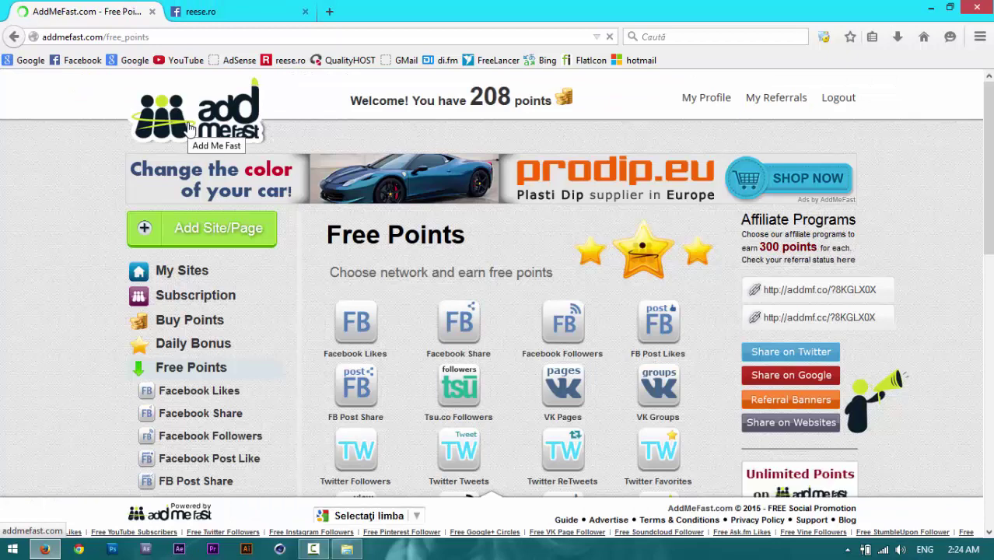
Step: Open My Sites to view the reese Facebook Likes campaign at CPC 5
scroll(282, 210, down, 3)
scroll(197, 227, up, 3)
click(249, 271)
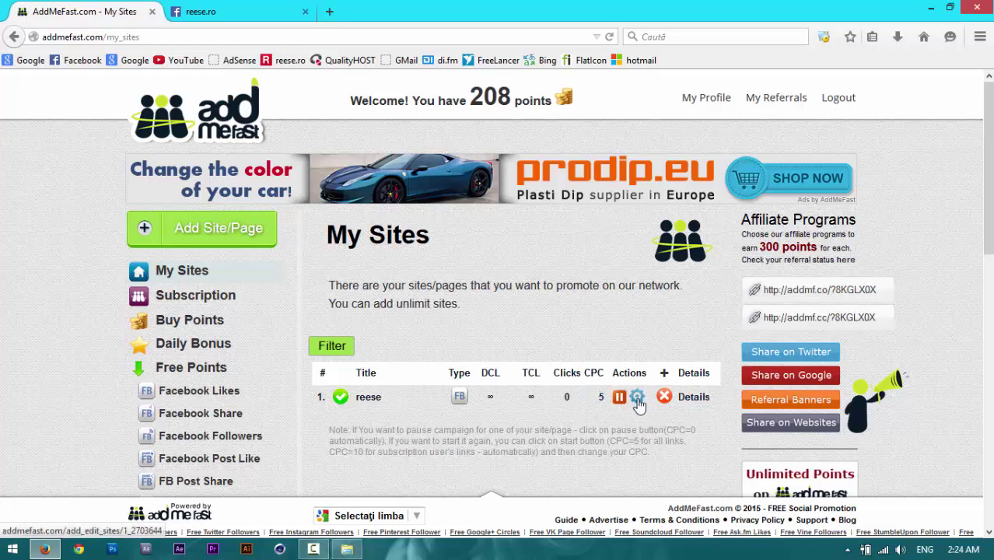
scroll(425, 426, down, 2)
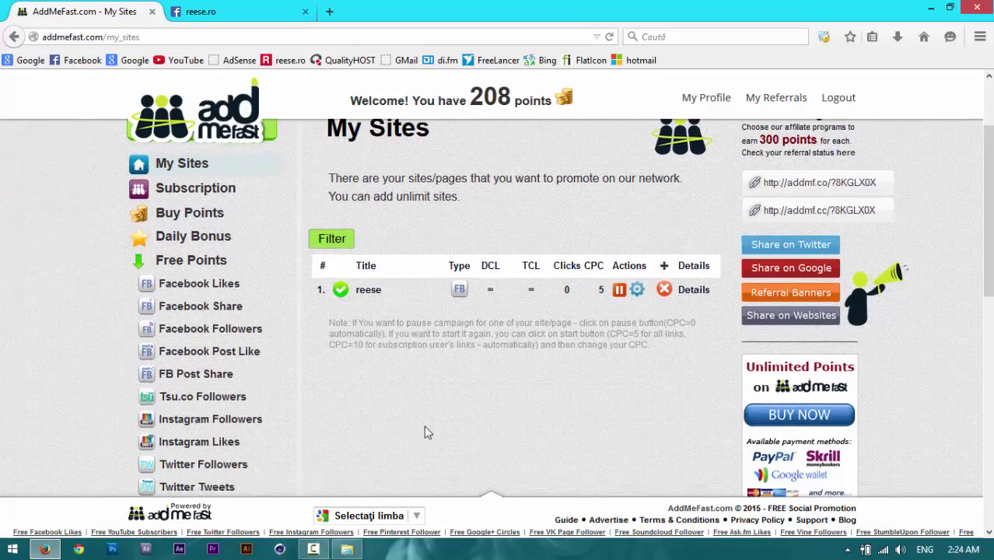
scroll(424, 424, up, 2)
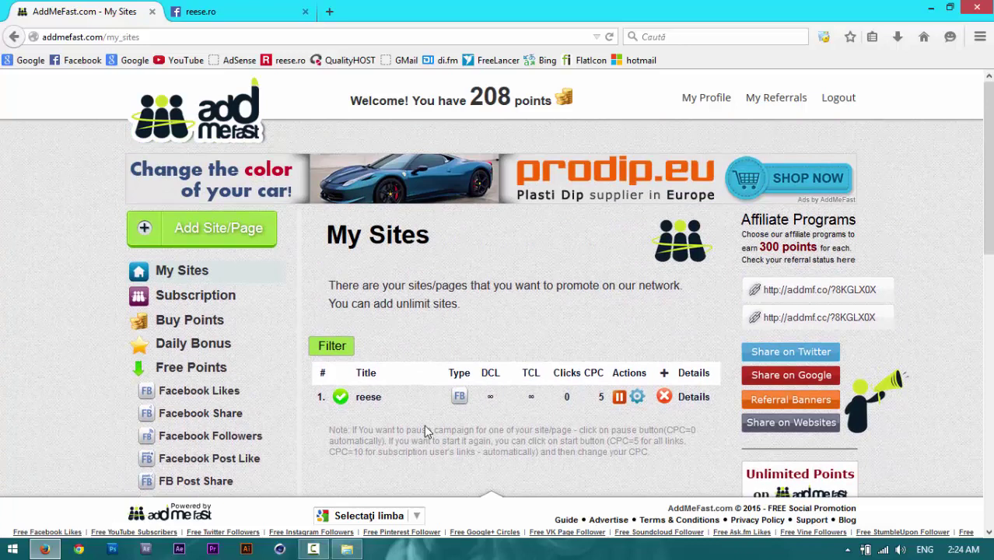